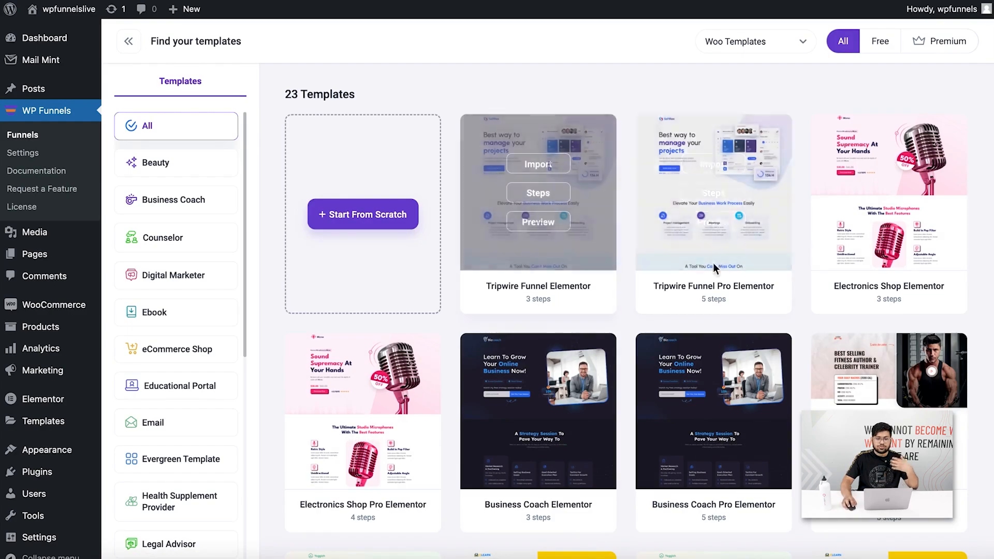
Find the eBook – Pro template among the Woo templates, view its steps and import it as a funnel.
scroll(634, 277, down, 13)
scroll(636, 279, down, 3)
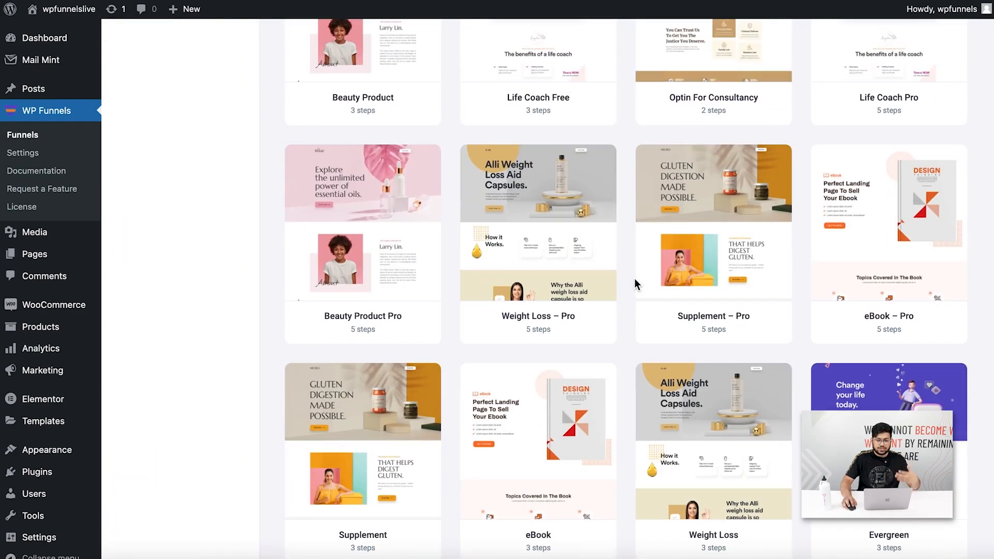
scroll(609, 303, up, 5)
scroll(608, 304, up, 3)
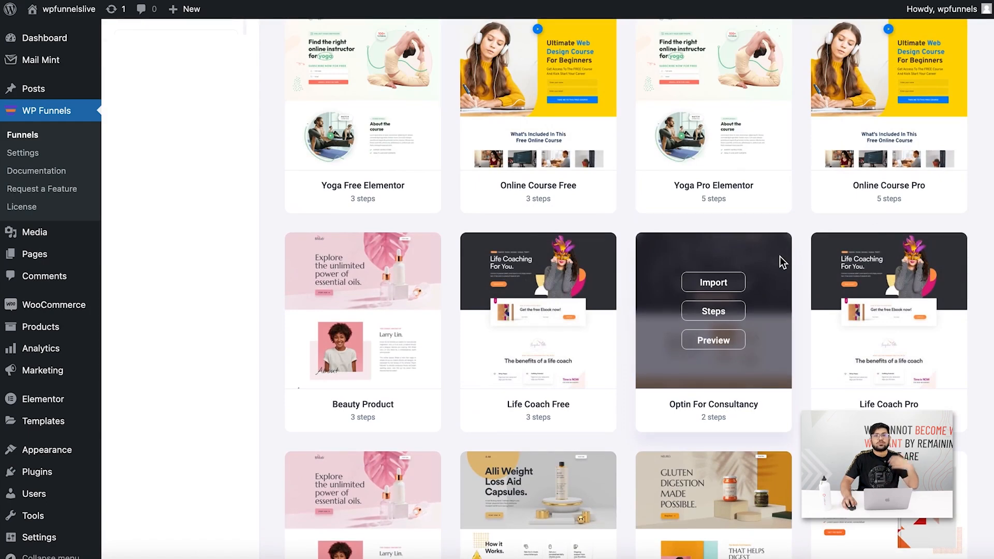
scroll(780, 256, down, 4)
scroll(797, 255, down, 2)
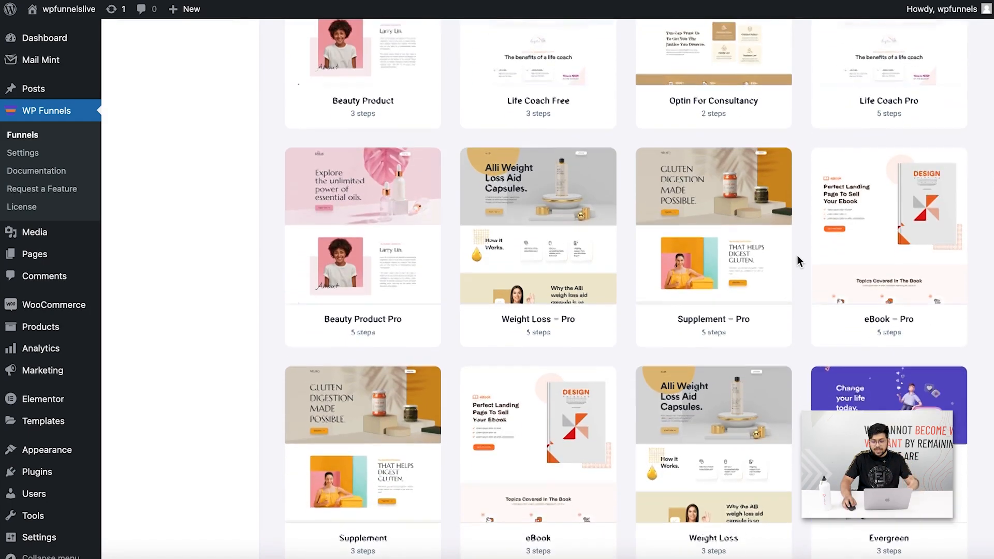
mouse_move(920, 207)
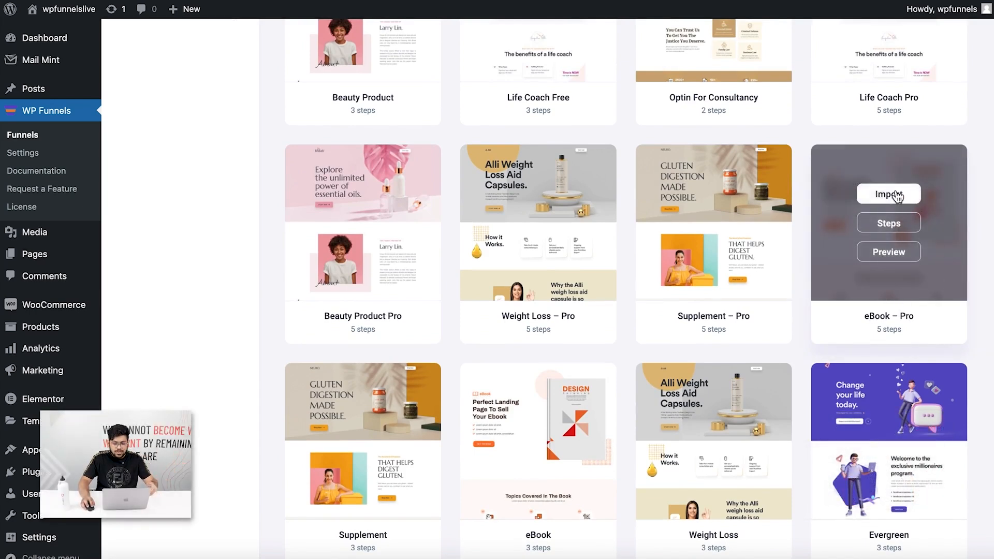
click(903, 228)
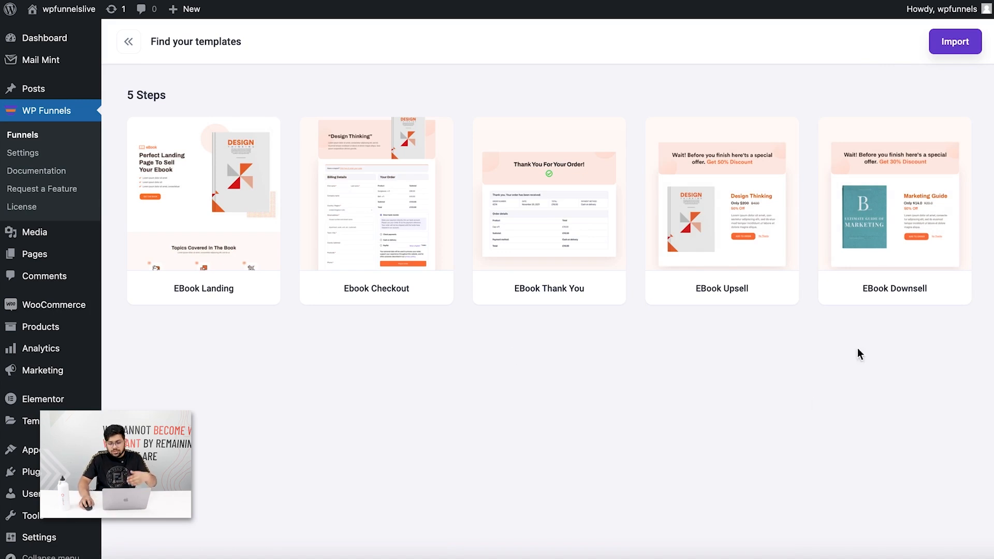
click(947, 41)
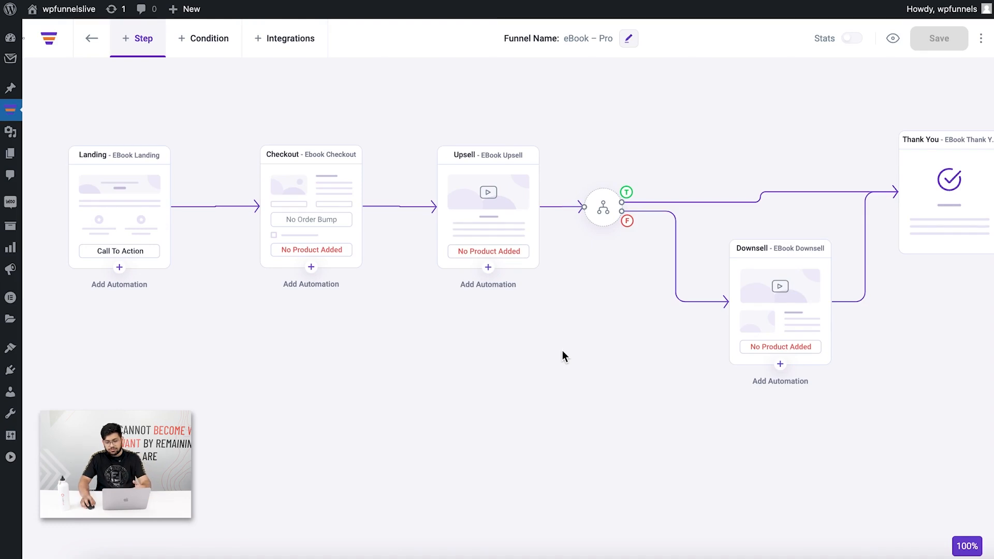
Preview the funnel's EBook Landing page and examine its sections from the hero area to the Get It Now offer.
drag(565, 352, 540, 351)
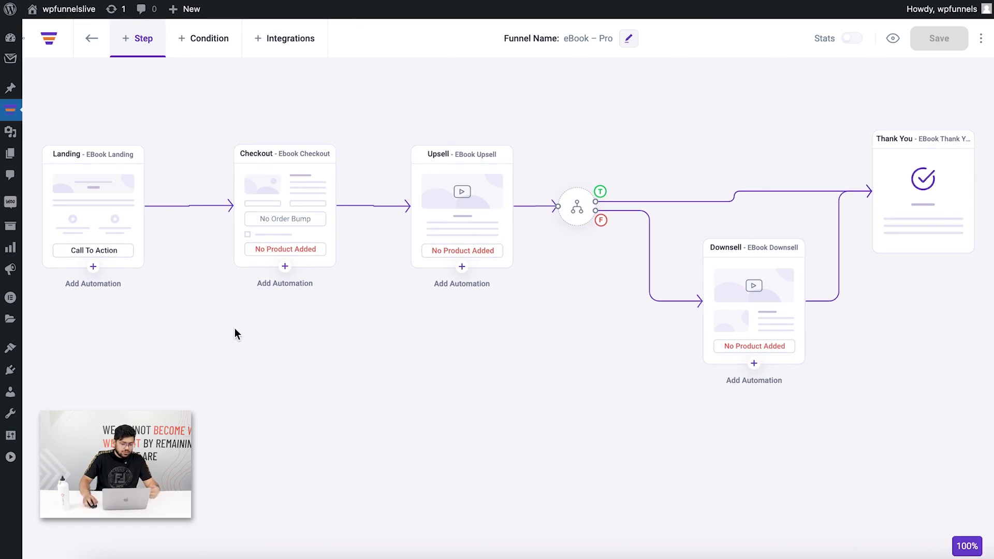
click(56, 119)
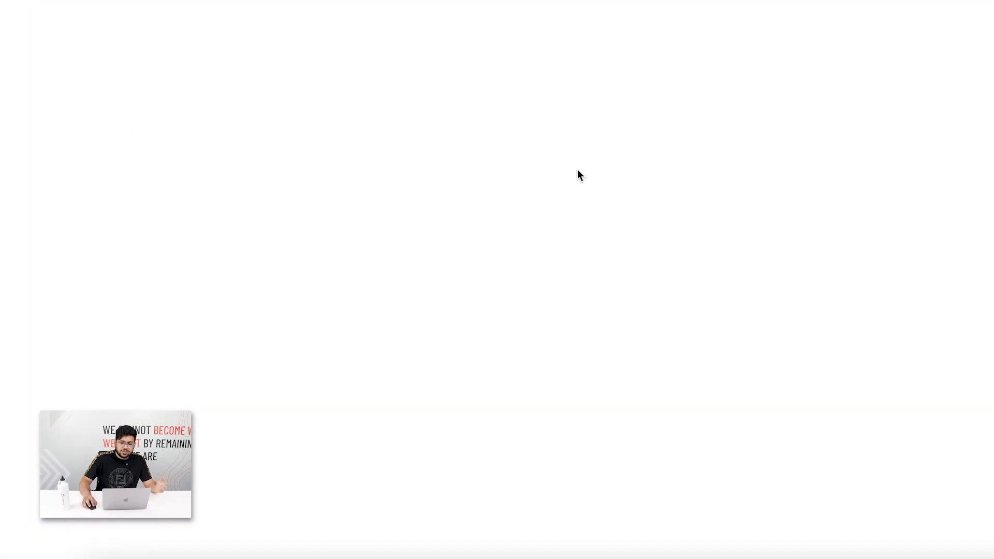
scroll(655, 187, down, 15)
scroll(655, 184, up, 15)
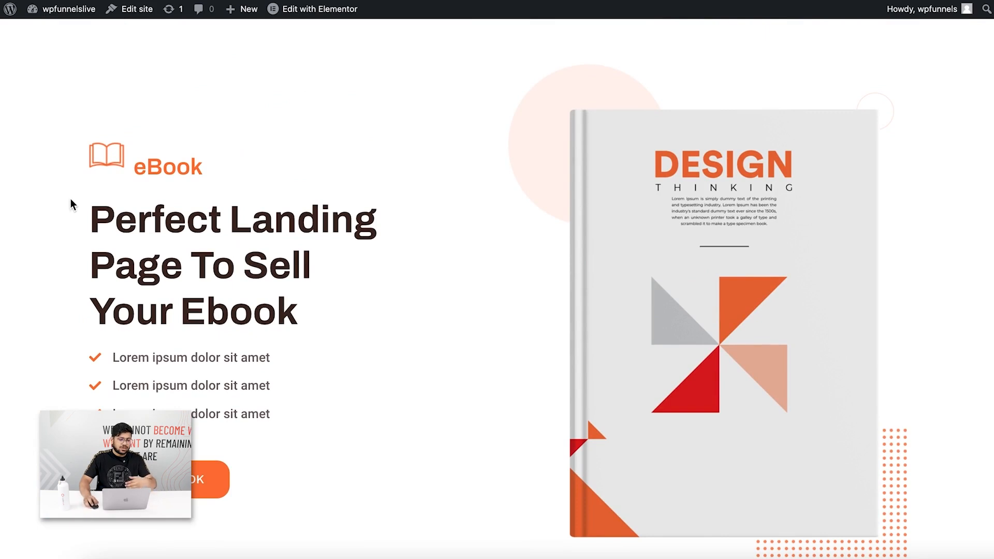
scroll(314, 280, down, 5)
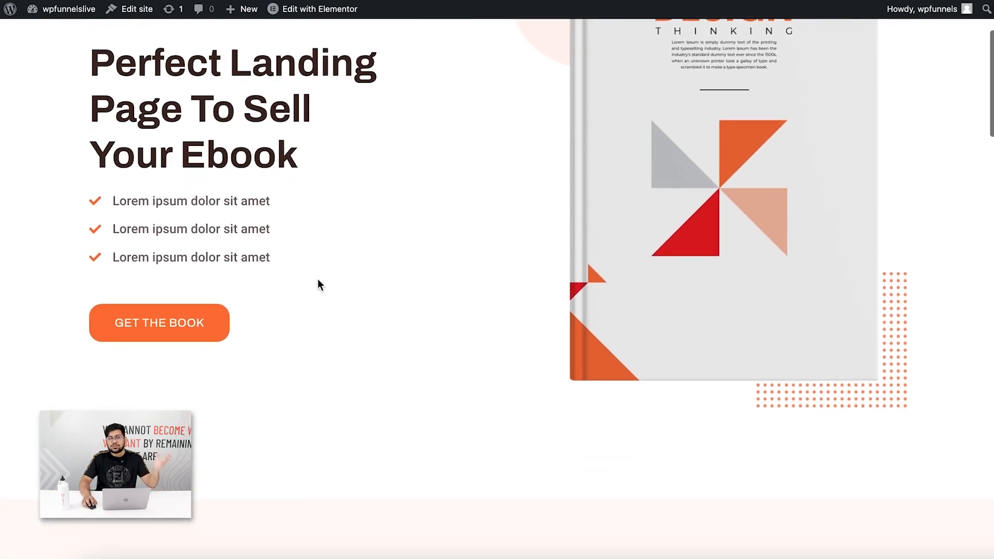
scroll(319, 280, down, 9)
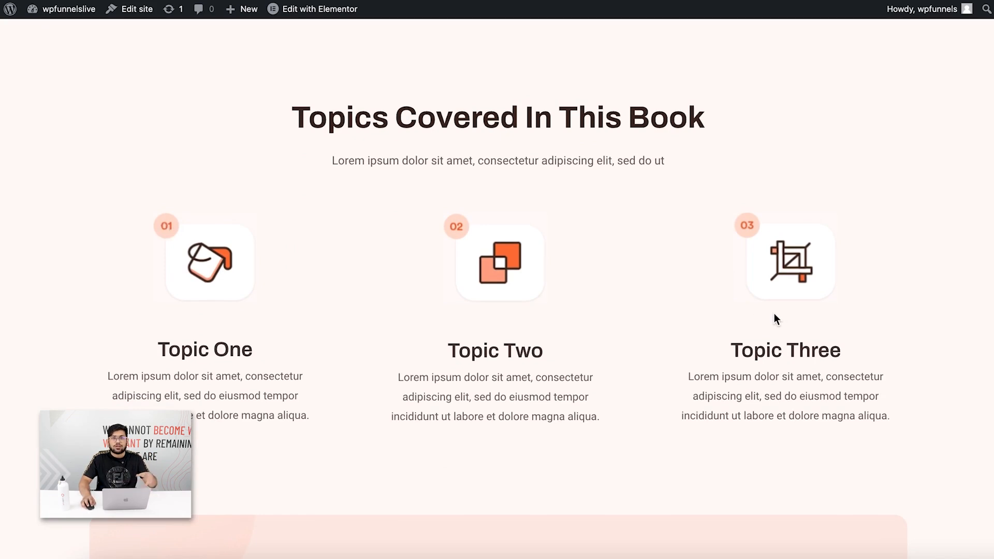
scroll(772, 316, down, 8)
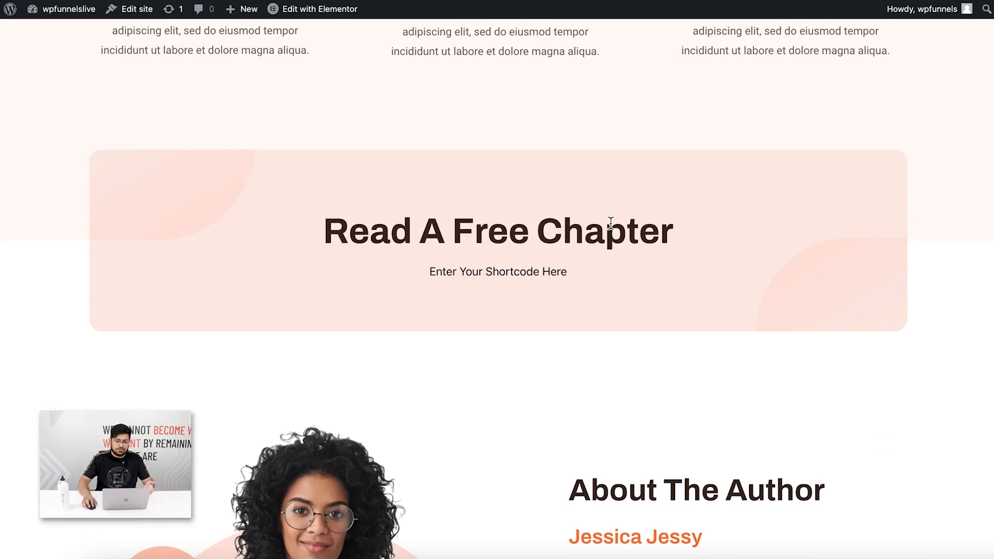
scroll(611, 222, down, 8)
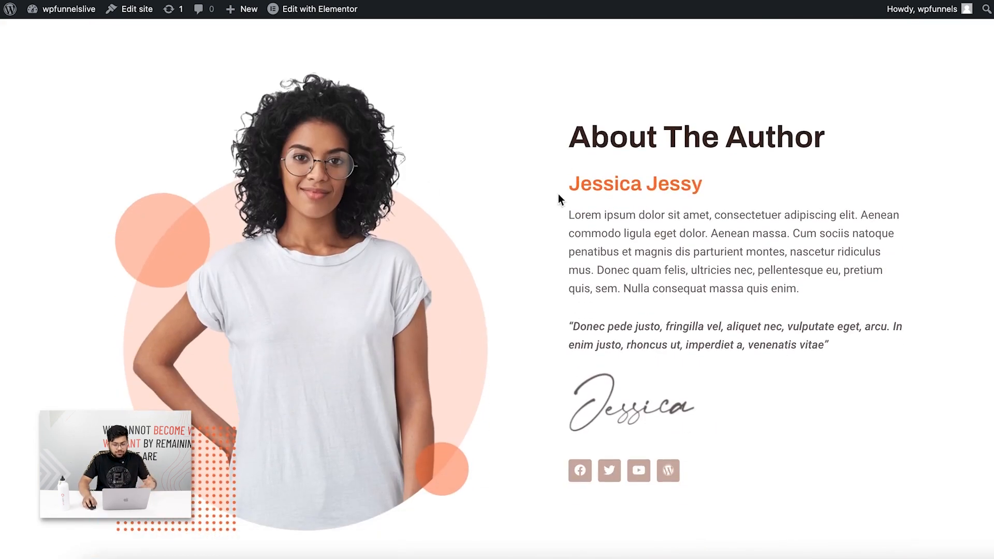
scroll(552, 197, down, 18)
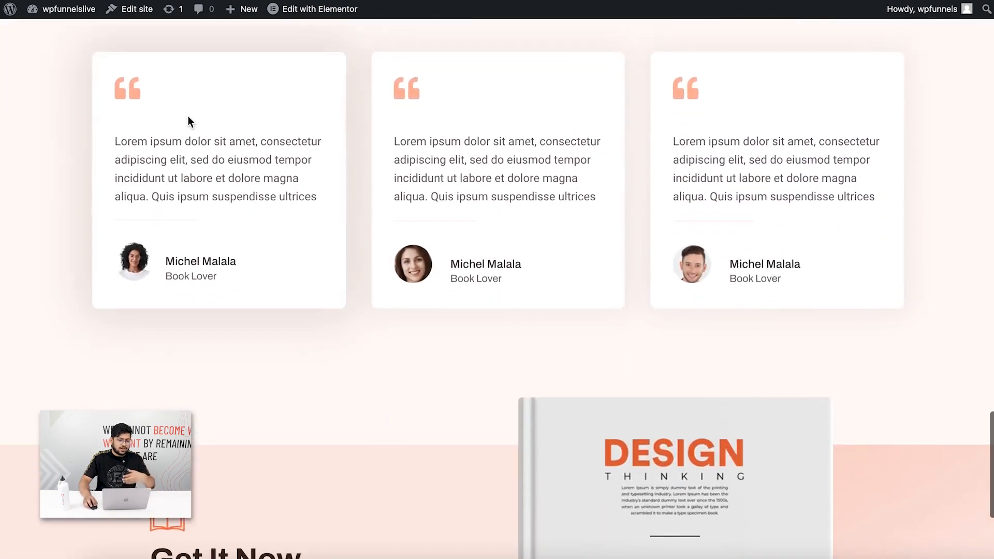
scroll(569, 189, down, 6)
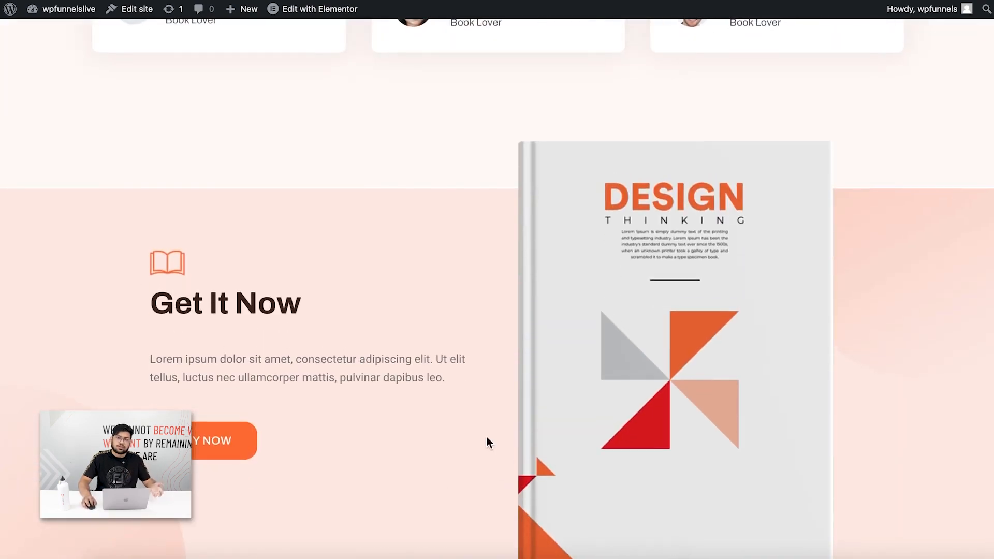
scroll(487, 443, up, 20)
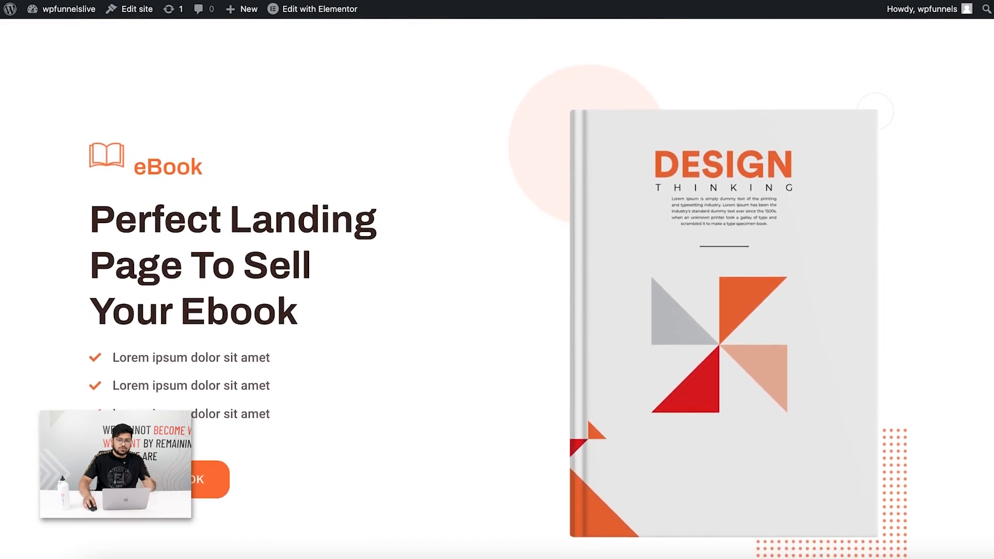
Return to the funnel canvas and open the EBook Landing step for editing in Elementor.
click(352, 0)
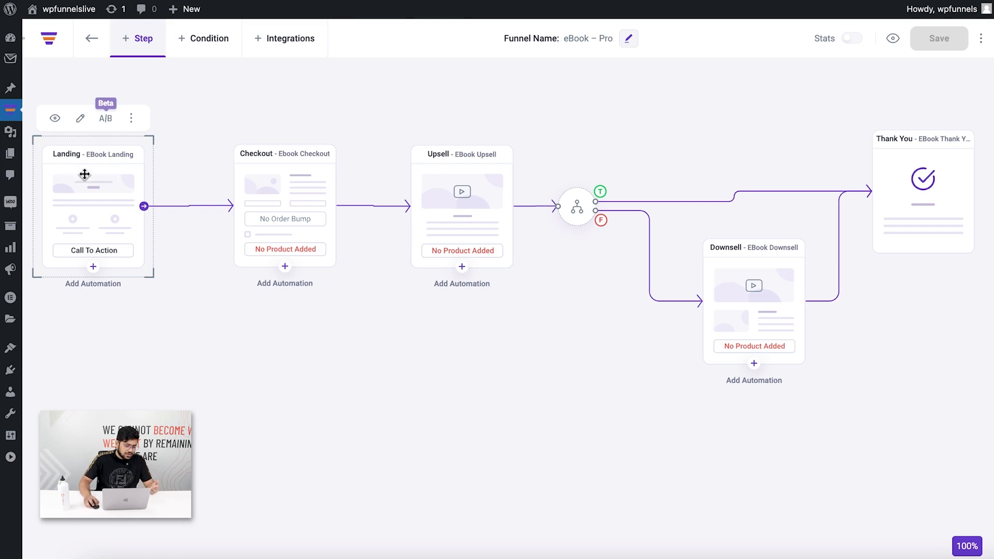
click(82, 119)
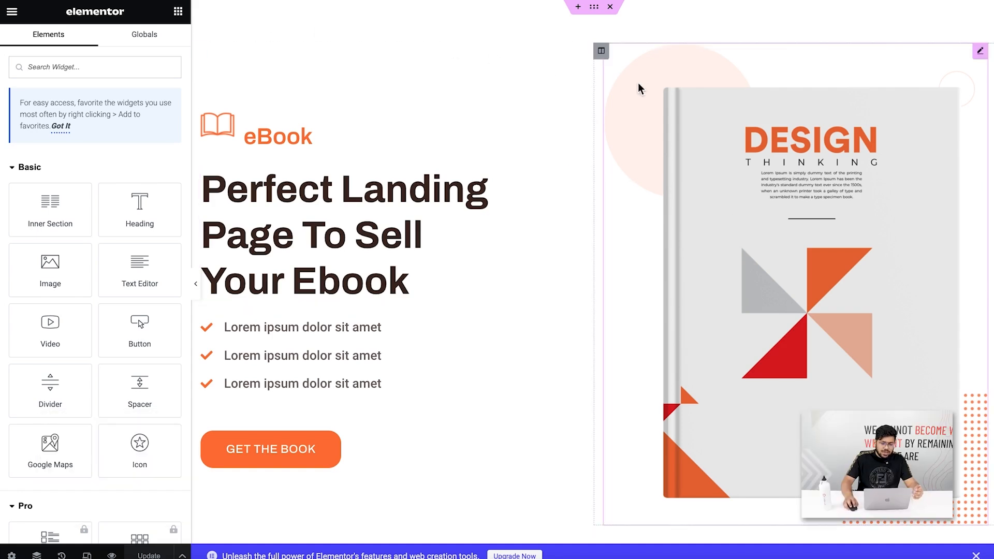
scroll(623, 255, down, 6)
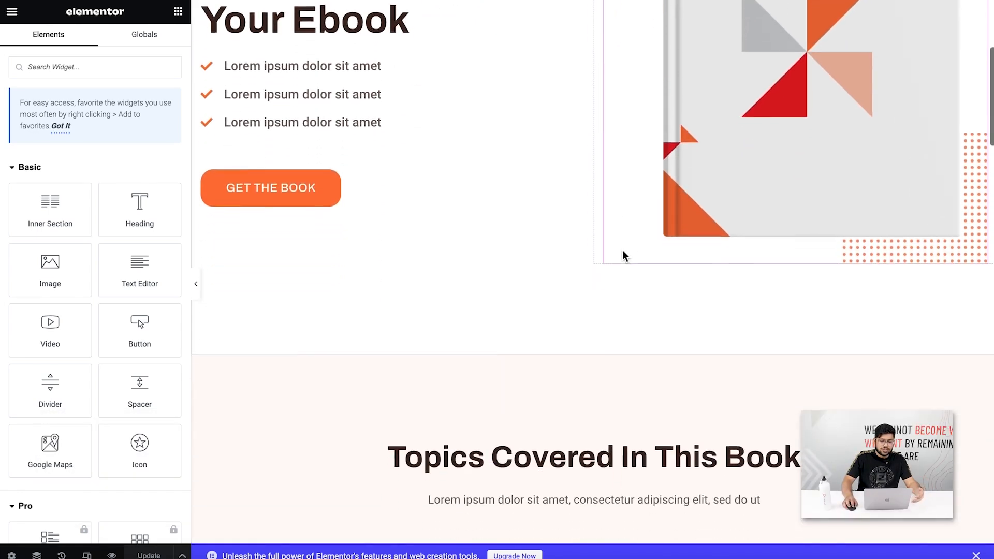
scroll(624, 256, down, 3)
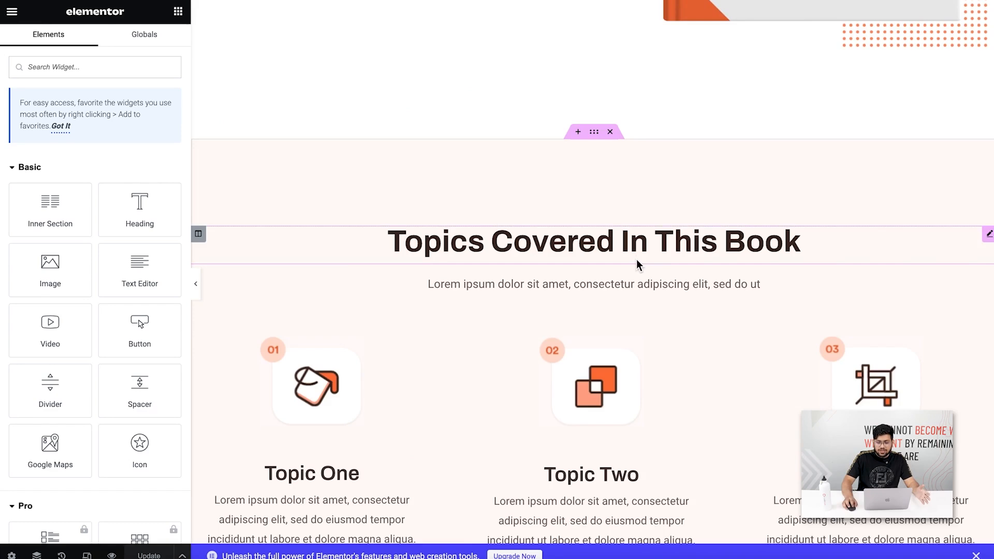
scroll(636, 260, up, 8)
scroll(636, 260, up, 1)
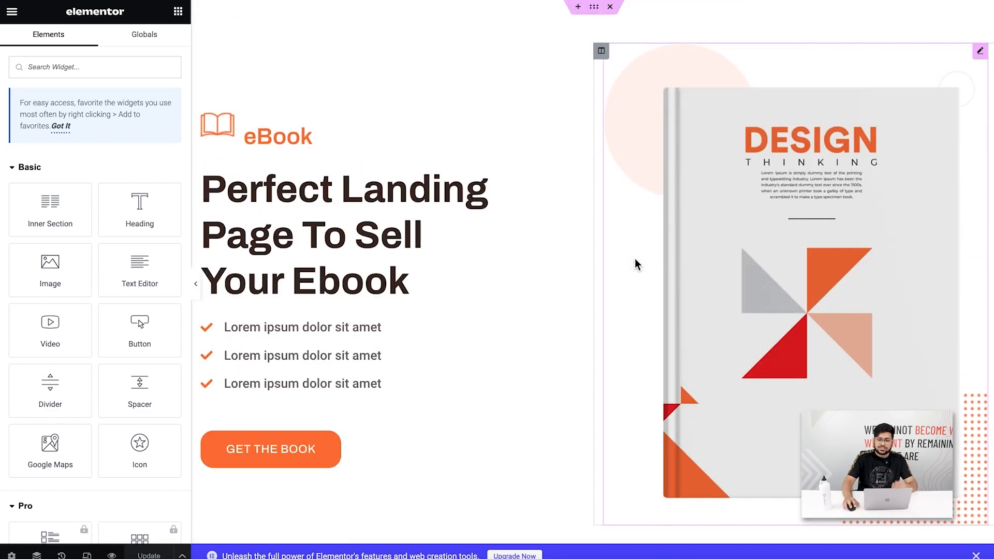
Inspect the settings of the hero book image and the GET THE BOOK button, including the button's type and content options.
click(728, 210)
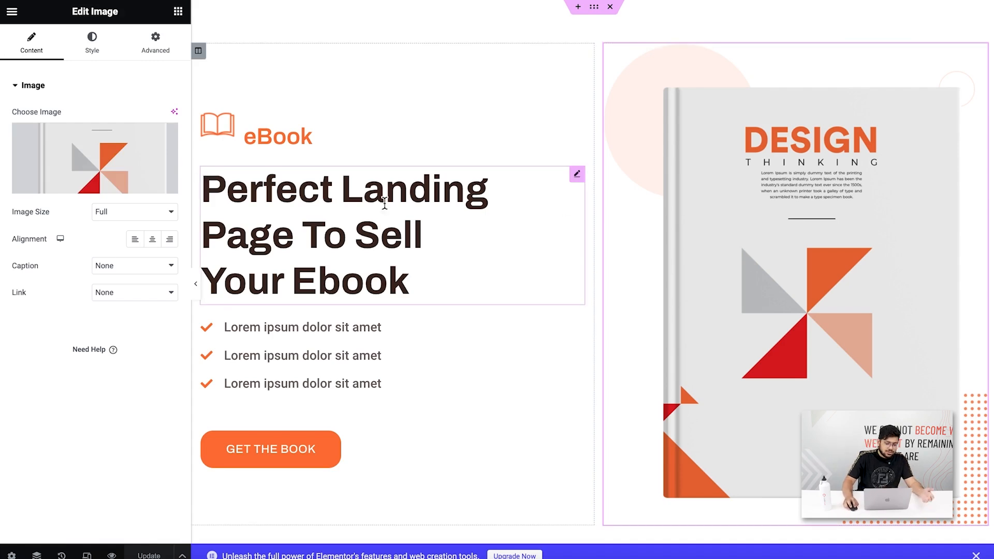
scroll(430, 214, down, 3)
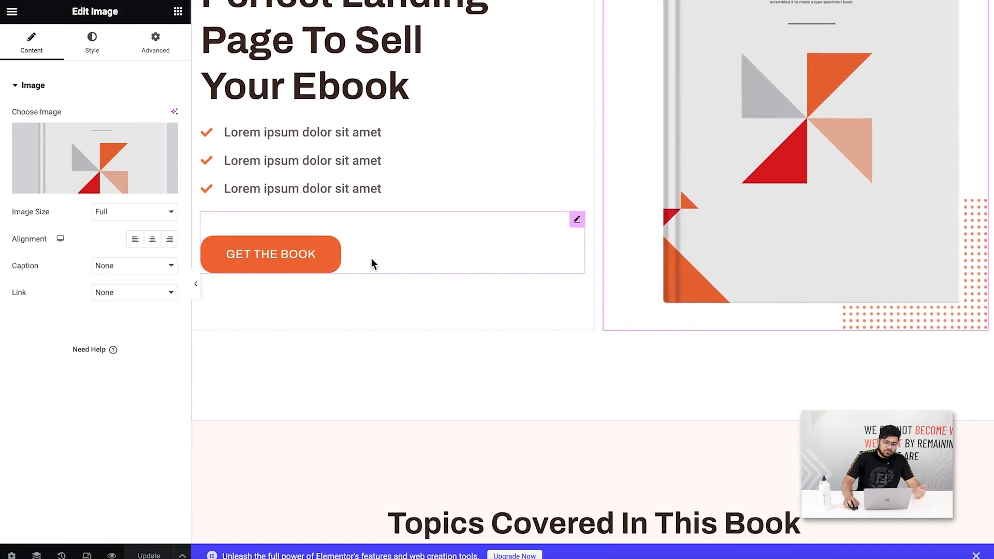
scroll(442, 267, down, 13)
scroll(667, 265, up, 16)
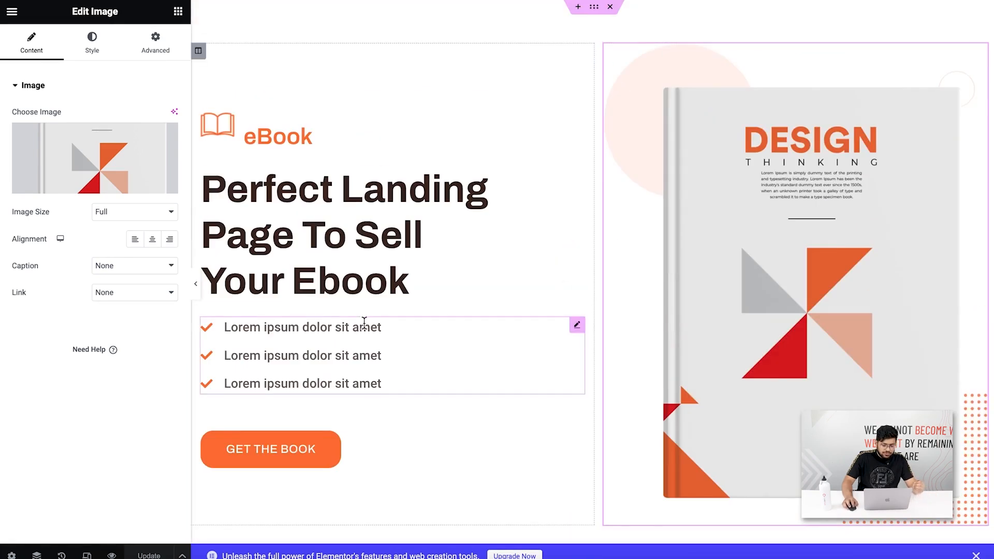
scroll(364, 322, down, 3)
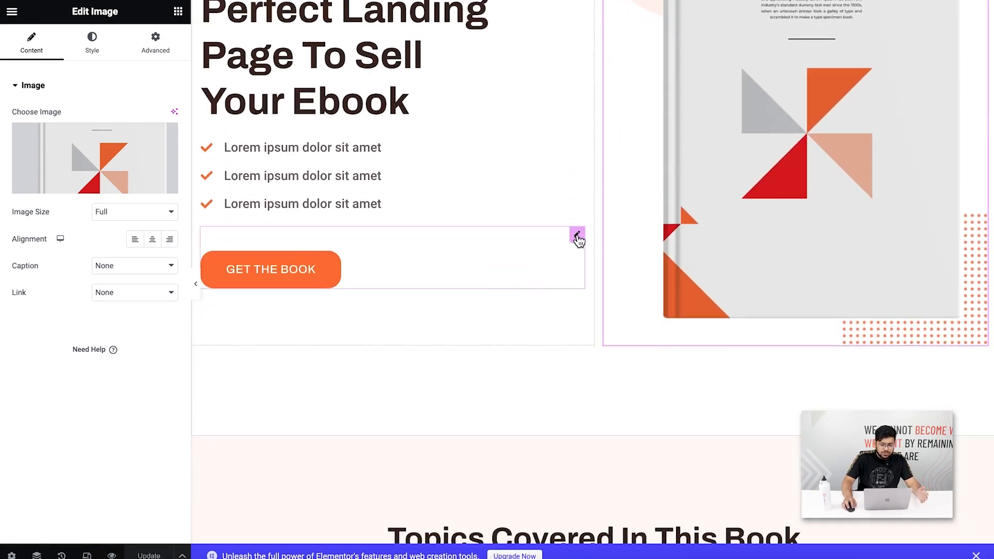
click(577, 237)
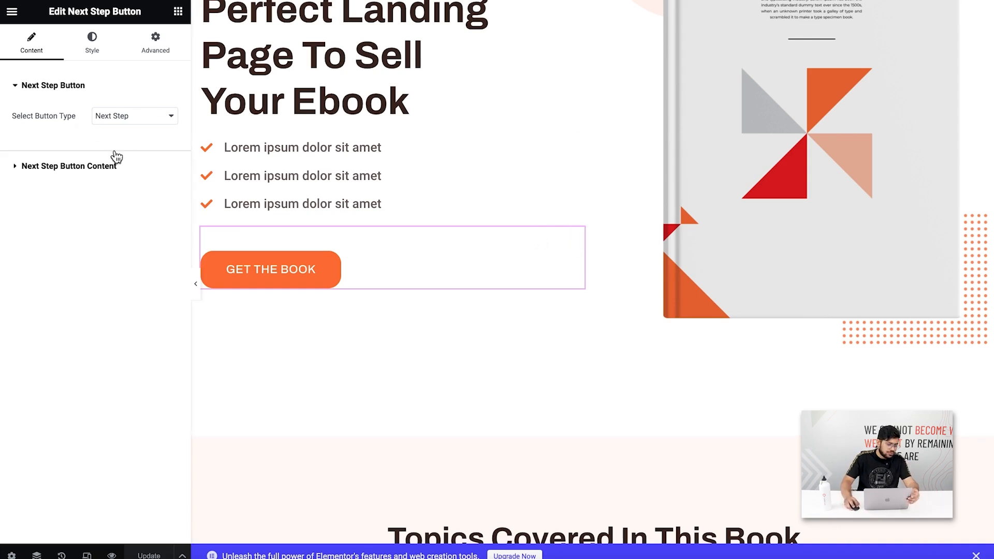
click(26, 165)
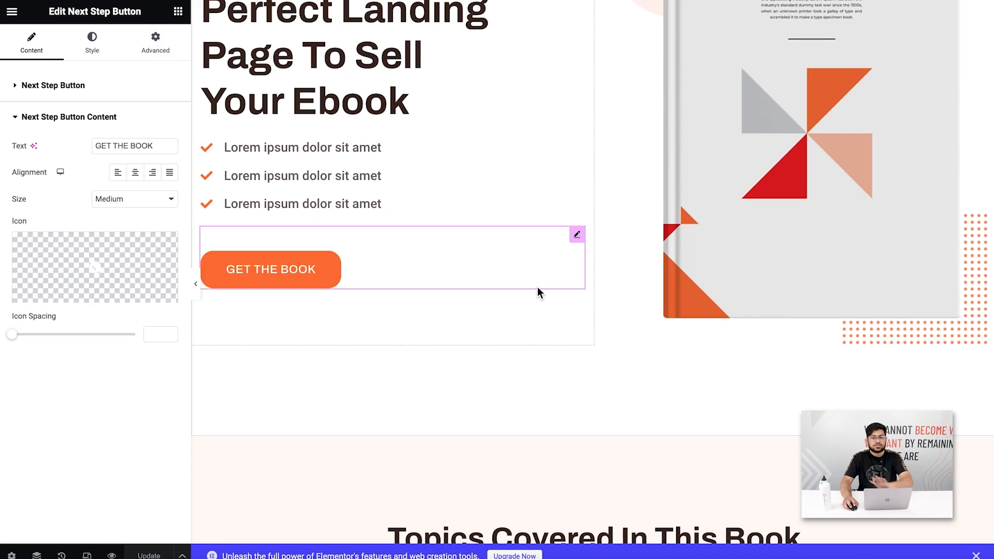
Add the WPFunnels Optin Form widget beneath the Read A Free Chapter heading.
scroll(618, 280, down, 7)
scroll(619, 282, down, 8)
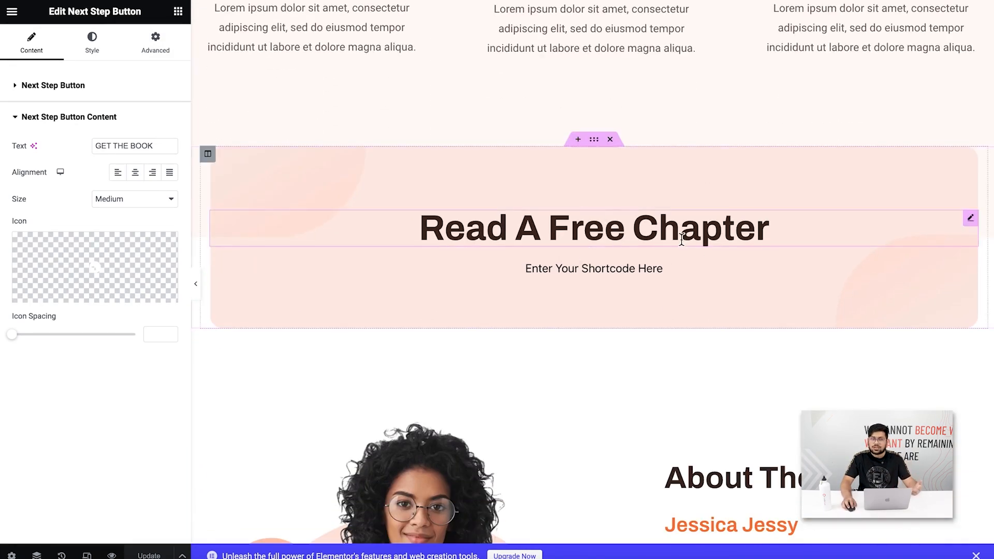
scroll(682, 254, down, 1)
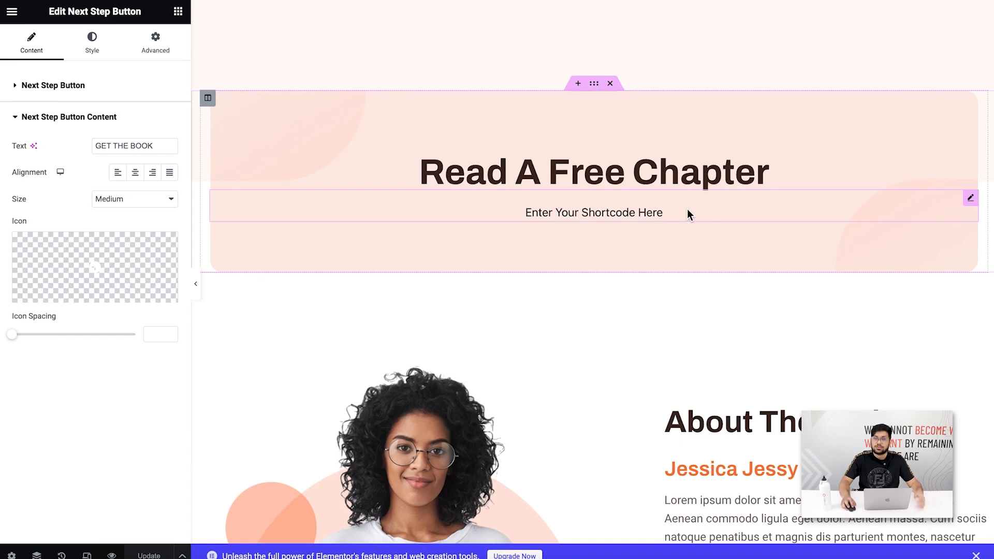
click(177, 13)
scroll(111, 240, down, 20)
scroll(133, 257, down, 3)
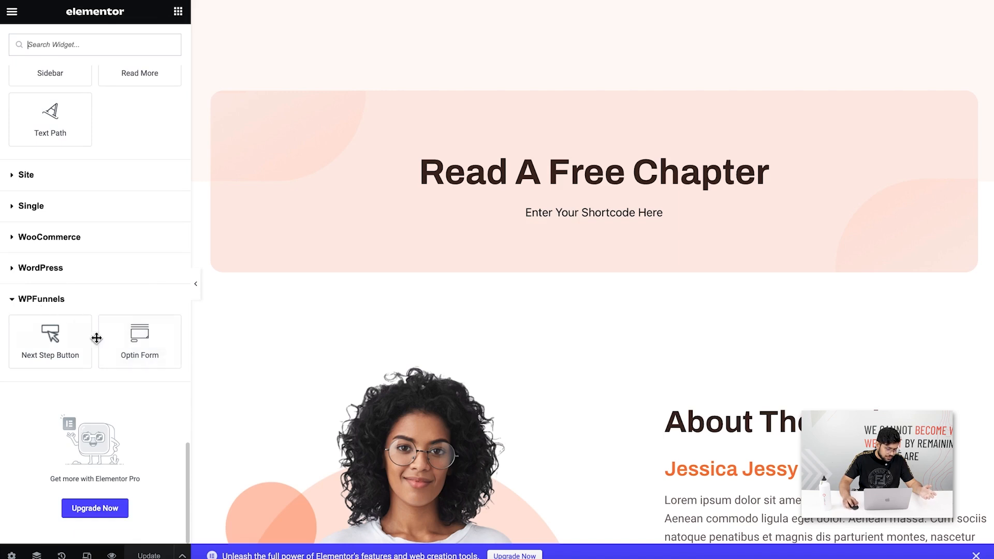
drag(126, 344, 624, 203)
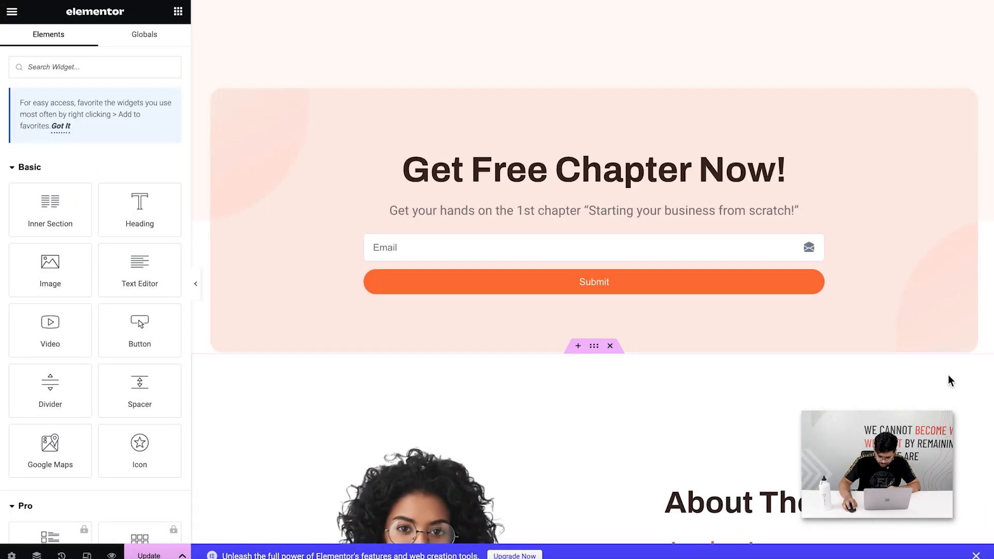
scroll(968, 366, up, 3)
scroll(968, 366, down, 2)
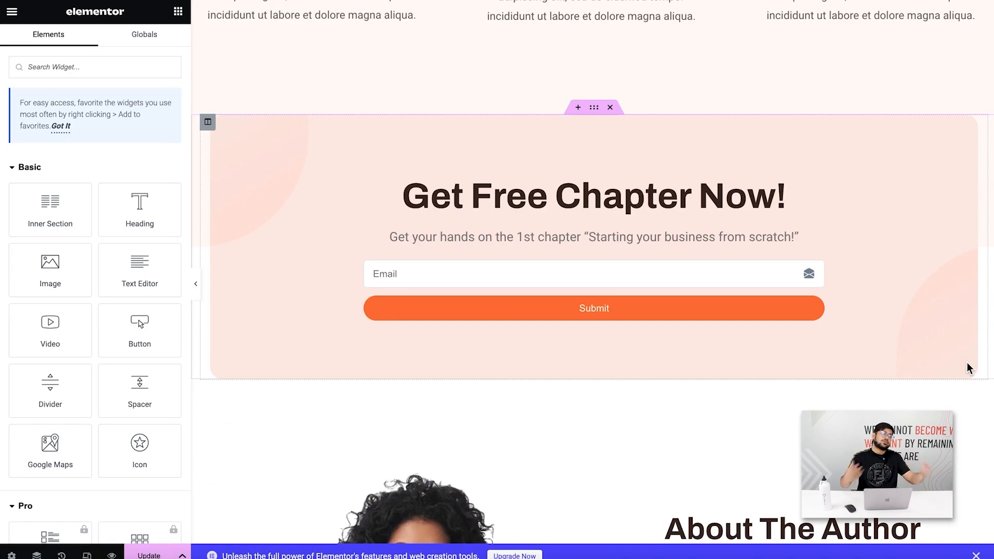
scroll(911, 440, up, 15)
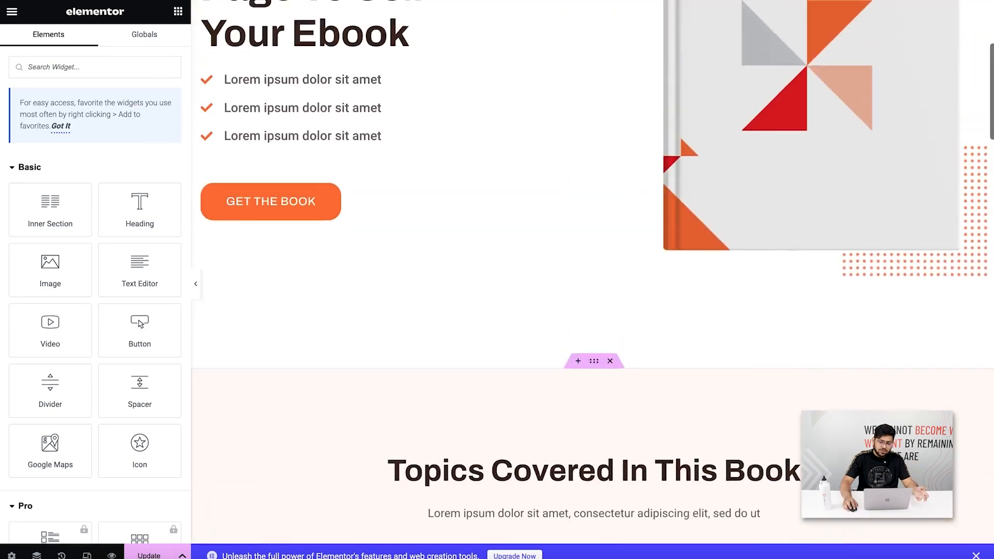
scroll(632, 282, down, 20)
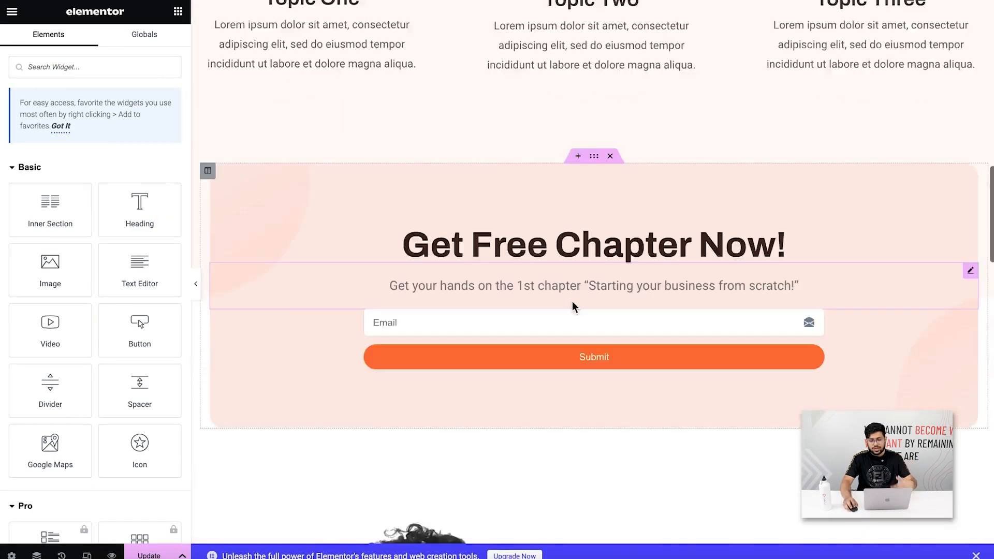
scroll(656, 304, up, 20)
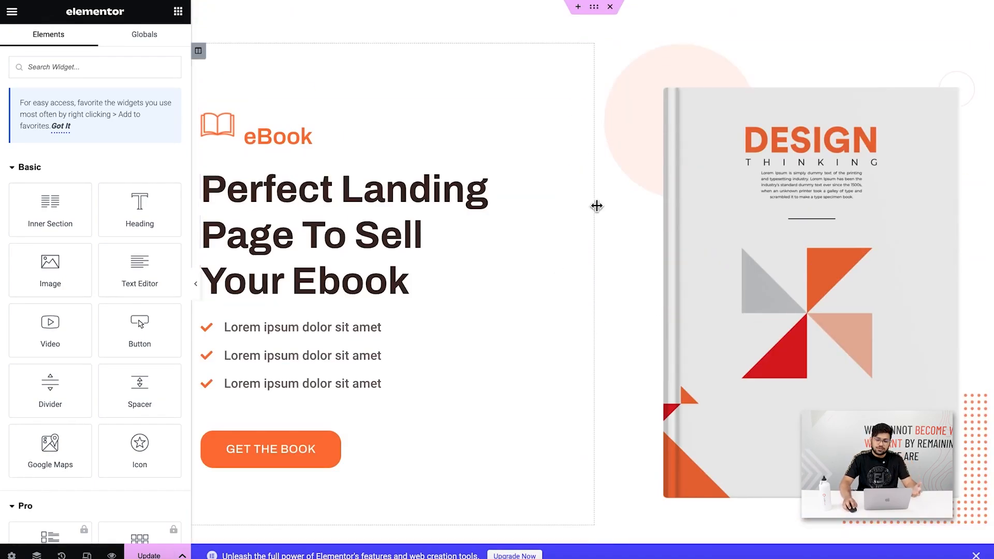
Inspect the landing page's hero image and heading settings, look over its remaining sections, and save the page.
click(832, 196)
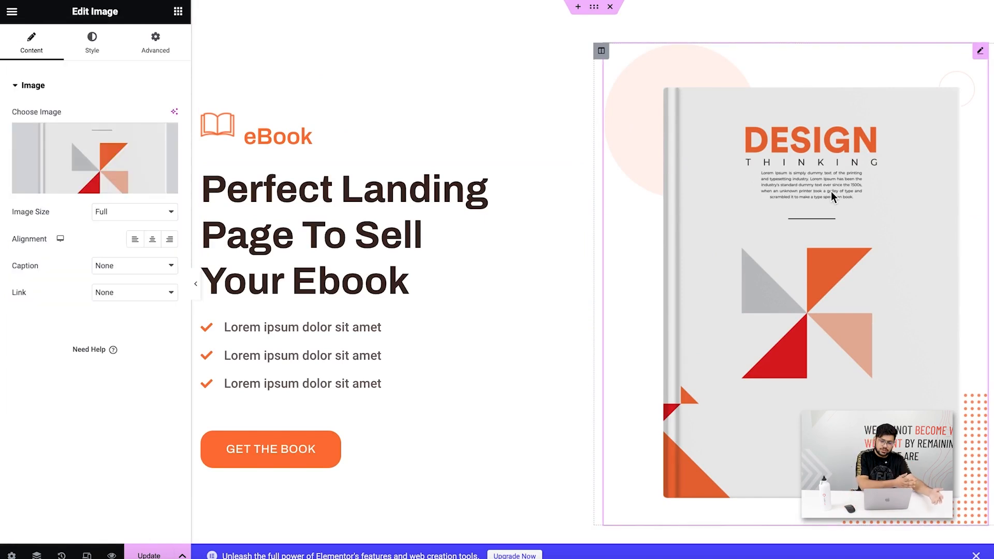
click(348, 197)
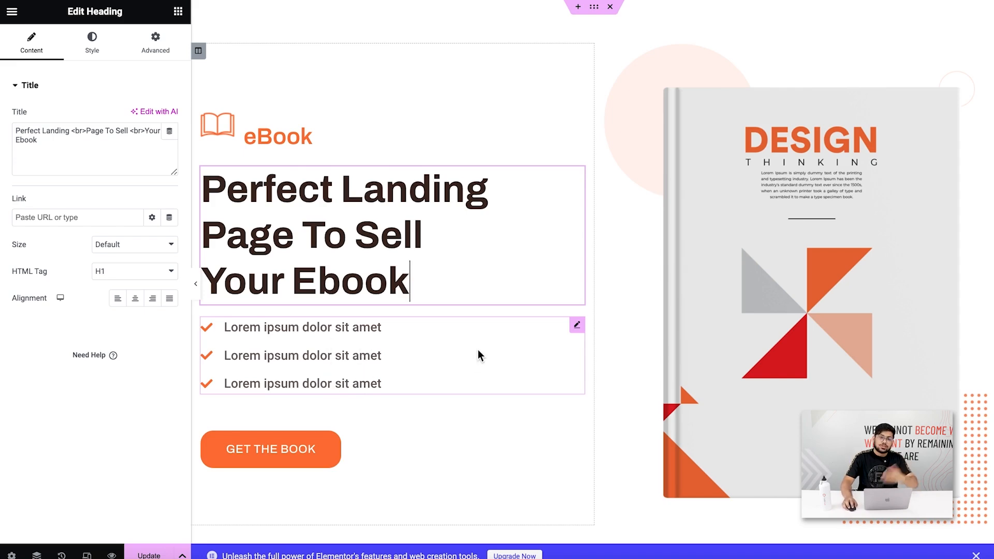
scroll(478, 350, down, 7)
scroll(484, 352, down, 20)
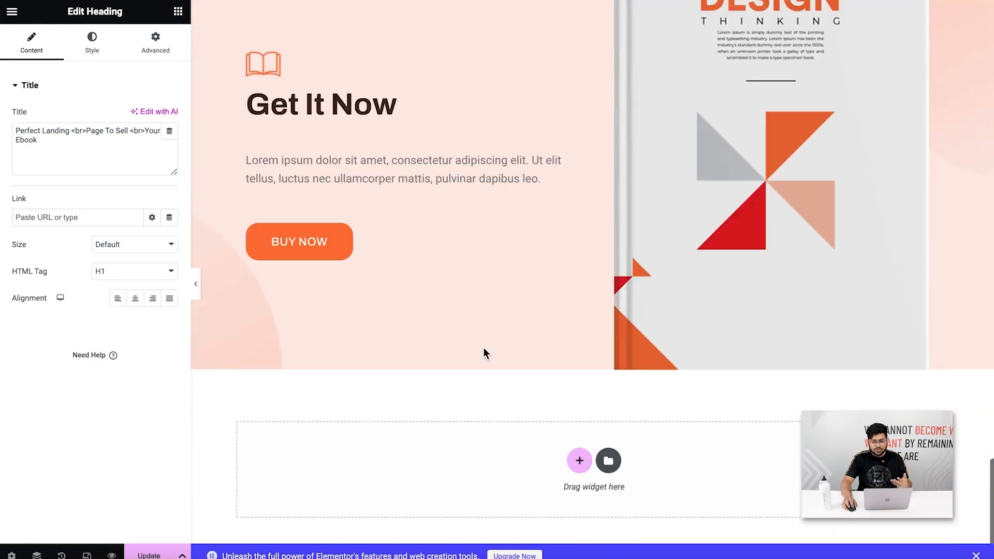
scroll(483, 347, up, 20)
click(149, 555)
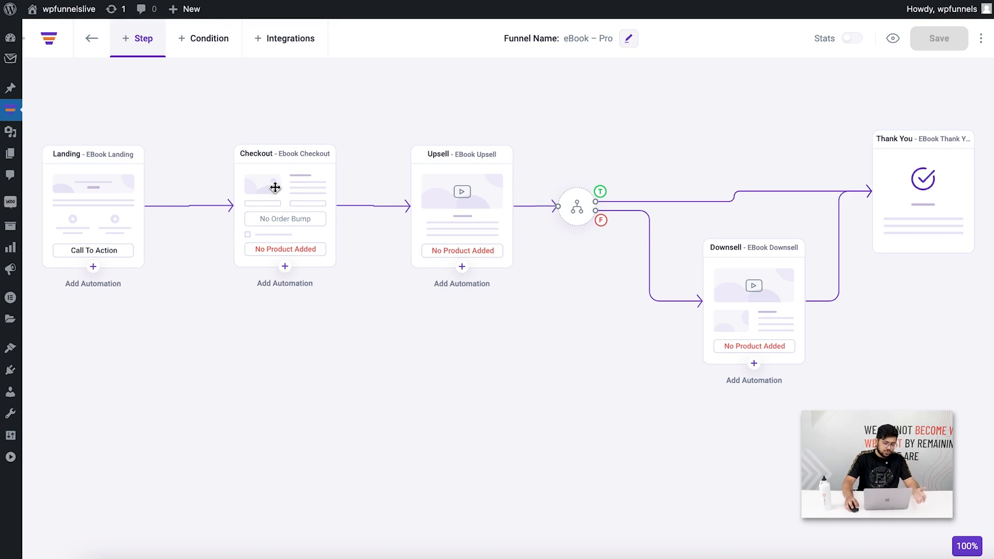
Open the Checkout step's settings and add the product Small business Marketing - eBook to the funnel.
mouse_move(277, 160)
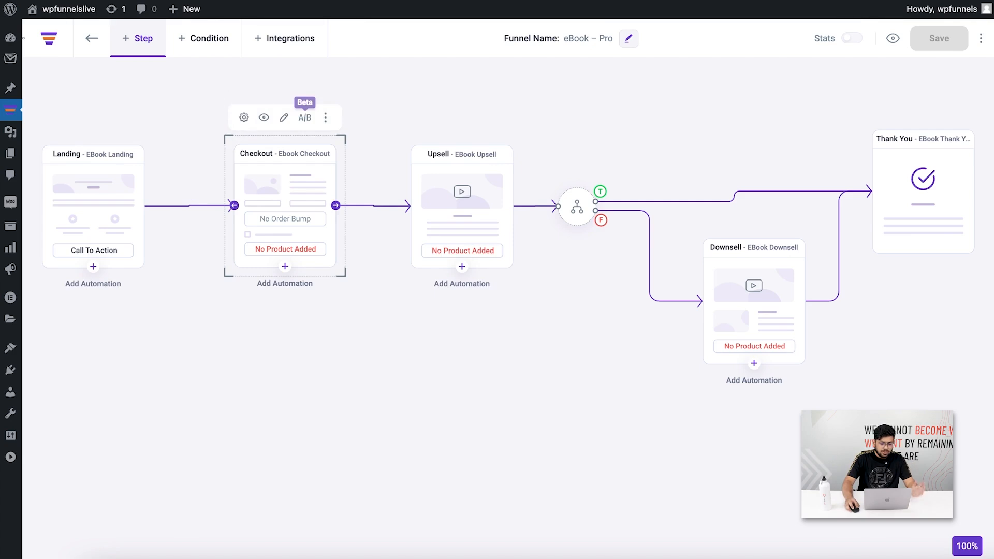
click(244, 118)
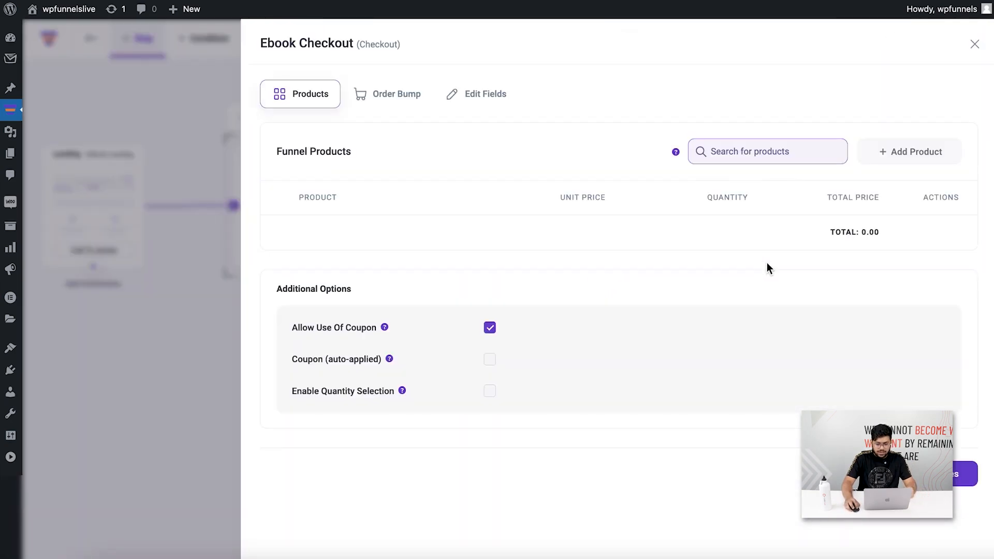
click(788, 151)
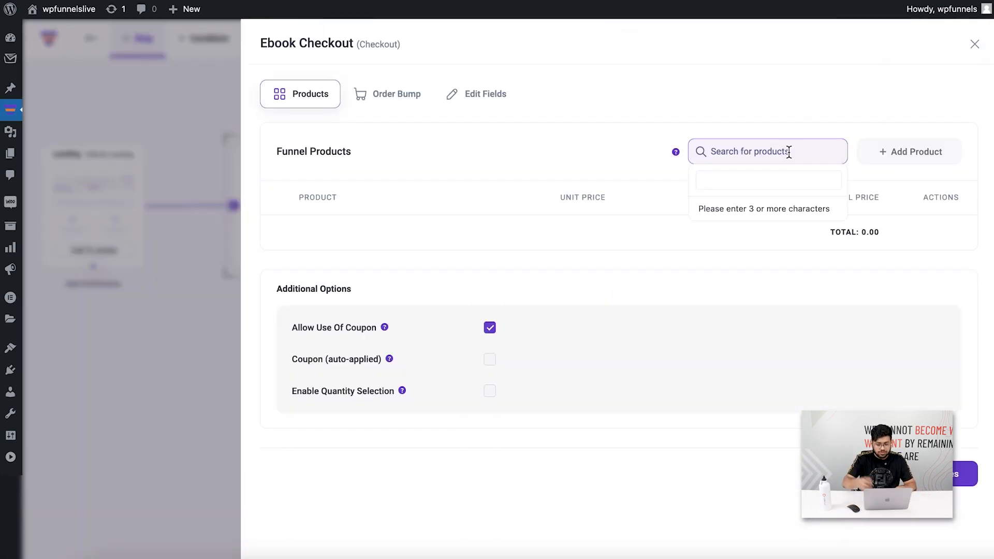
text(ebook)
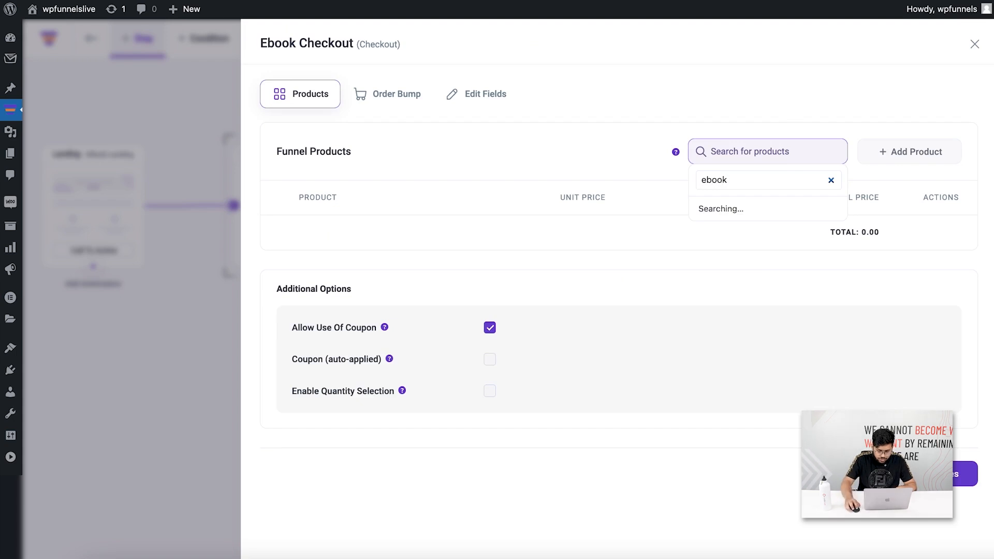
click(746, 215)
click(912, 155)
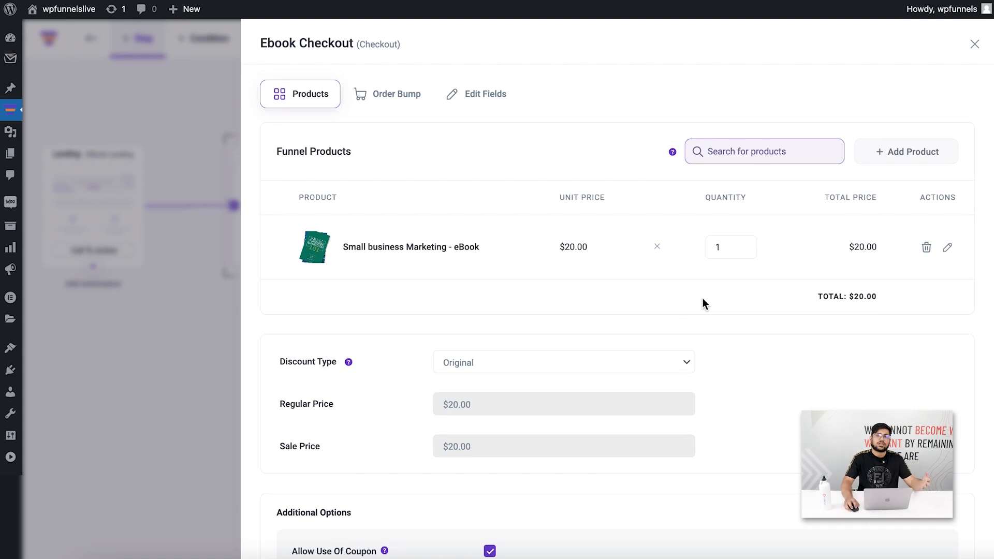
Apply a percentage discount of 40 to the checkout product's regular price, then save and close the Checkout settings.
scroll(694, 303, down, 3)
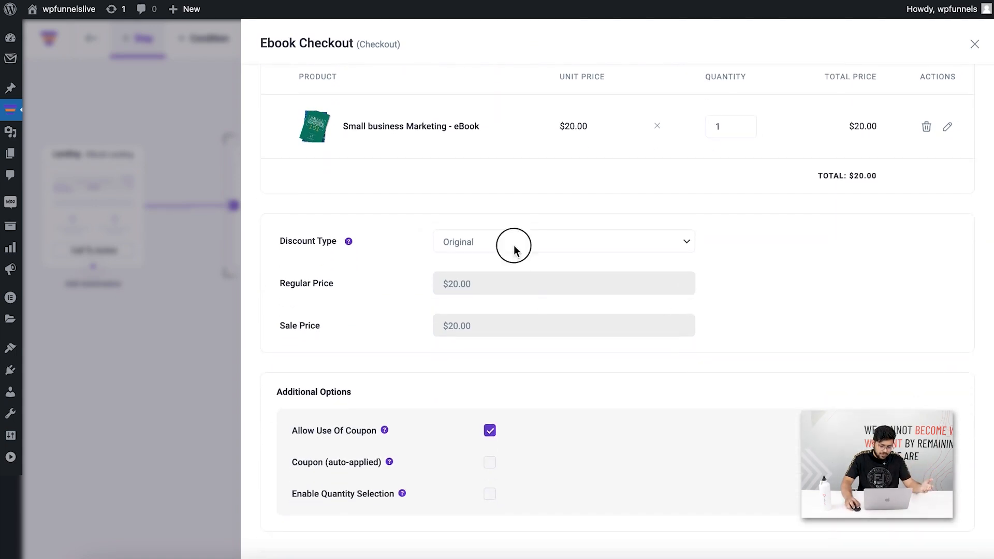
click(516, 252)
click(511, 258)
click(490, 316)
text(40)
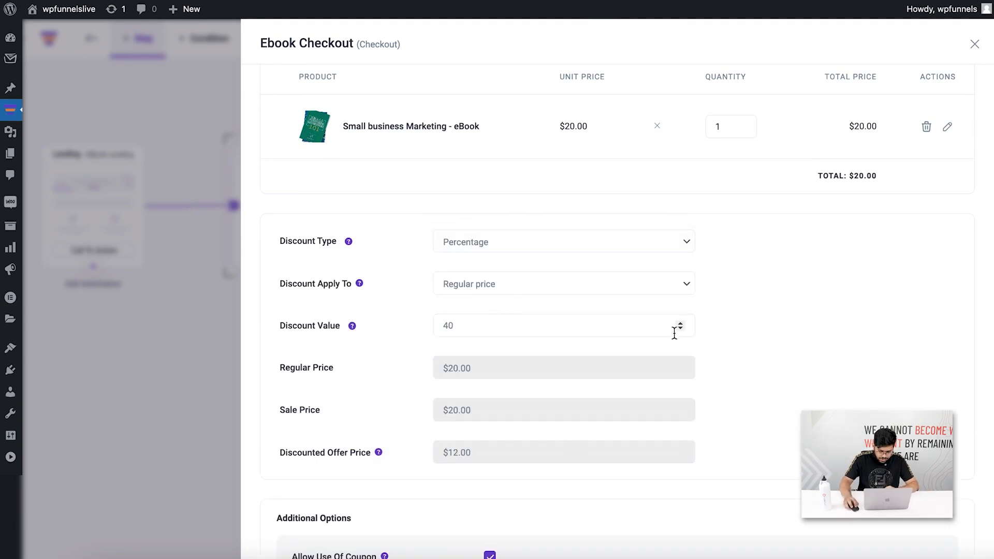
scroll(542, 385, down, 4)
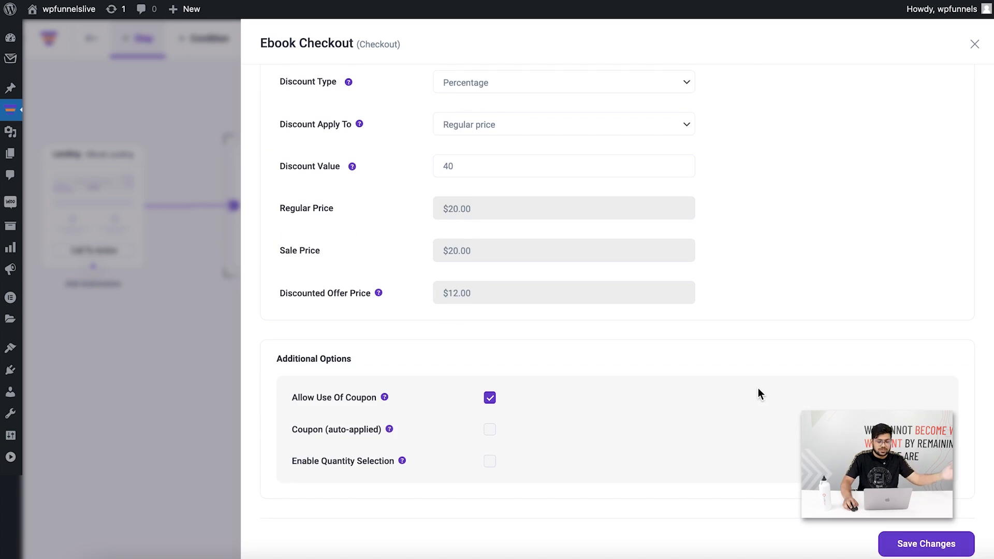
click(896, 543)
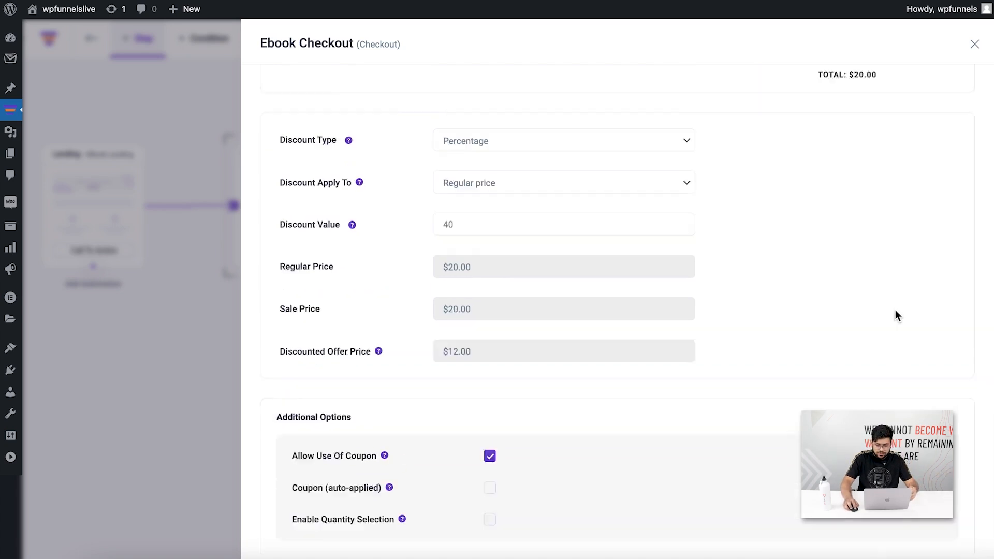
click(975, 44)
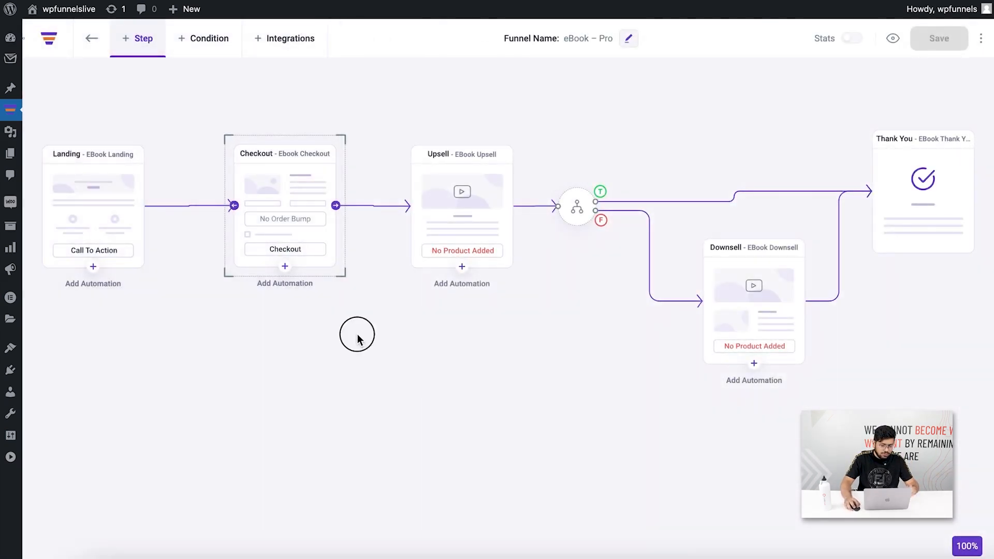
Preview the Ebook Checkout page, examine its banner, billing details, order summary and payment section, and return to the funnel canvas.
mouse_move(284, 137)
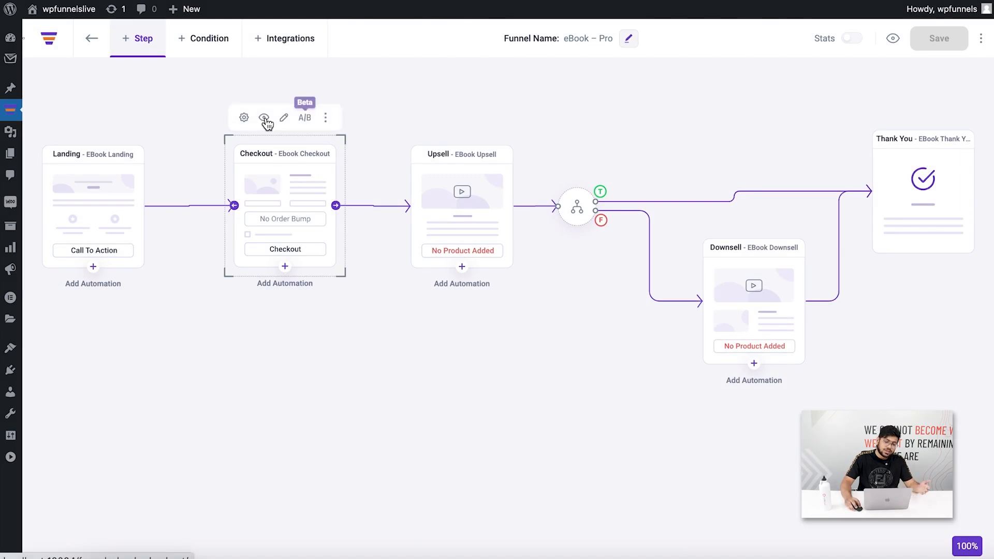
click(264, 118)
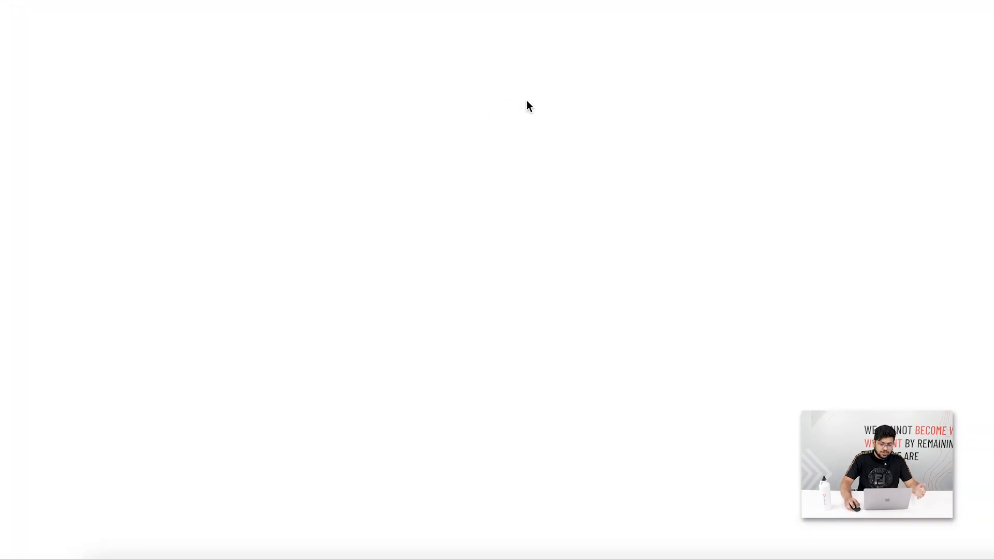
scroll(781, 169, down, 5)
scroll(782, 170, down, 13)
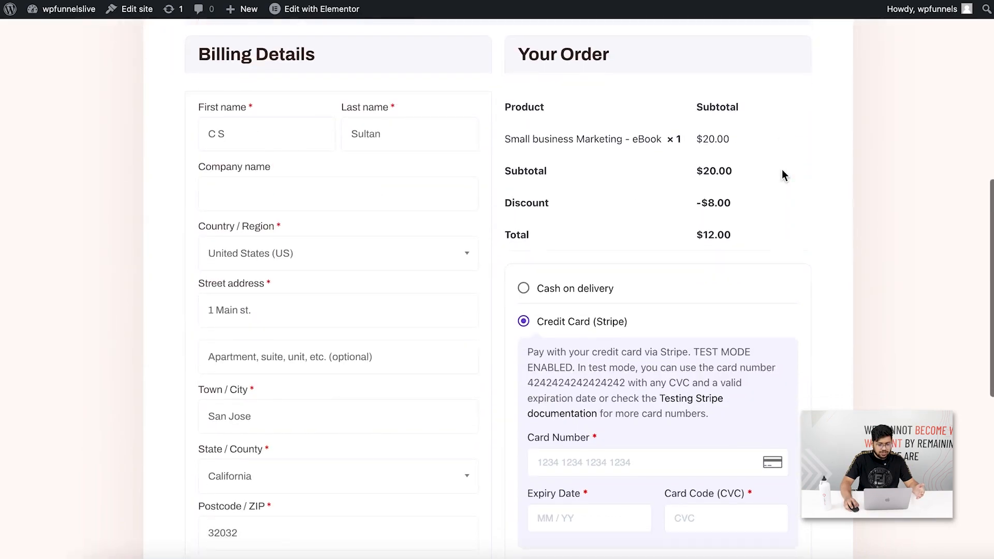
scroll(784, 170, up, 15)
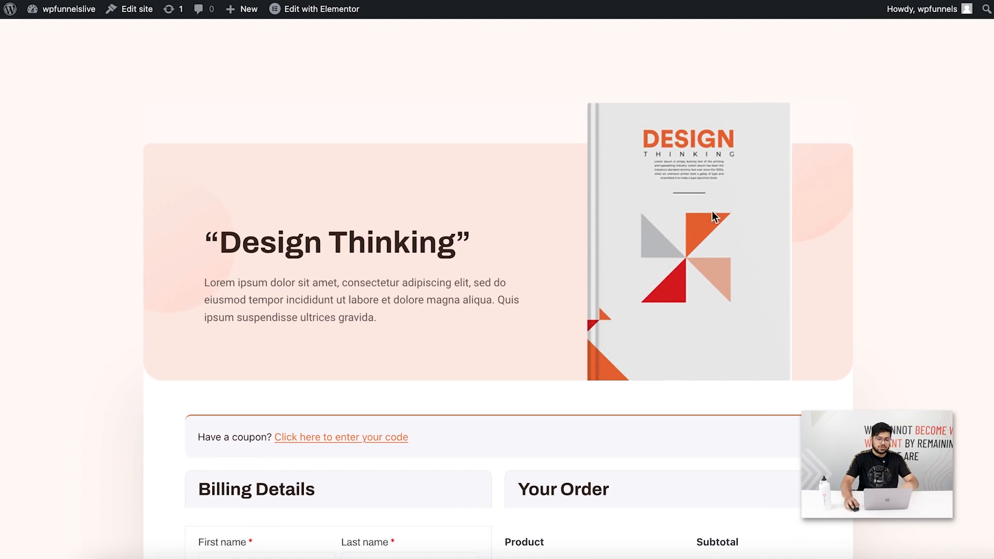
scroll(651, 229, down, 12)
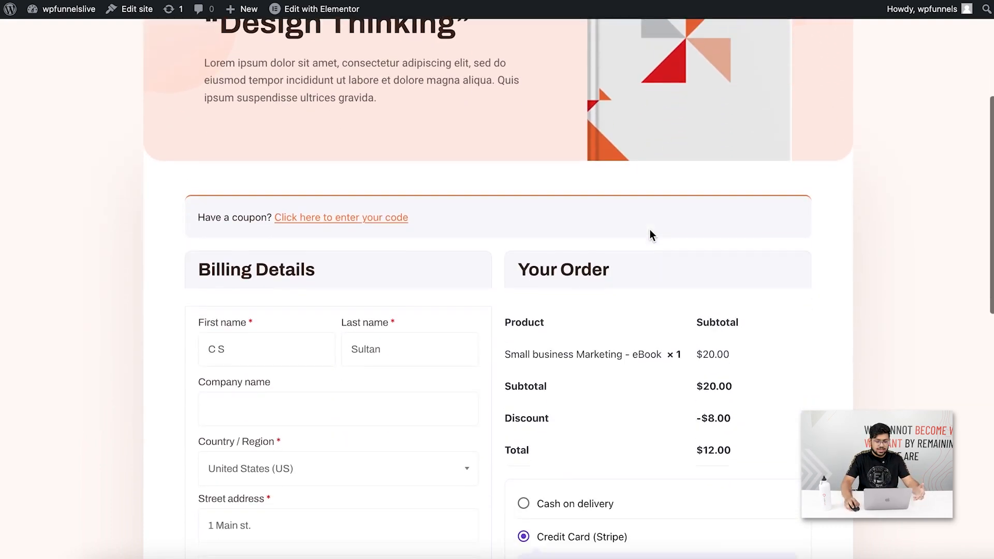
scroll(649, 229, down, 3)
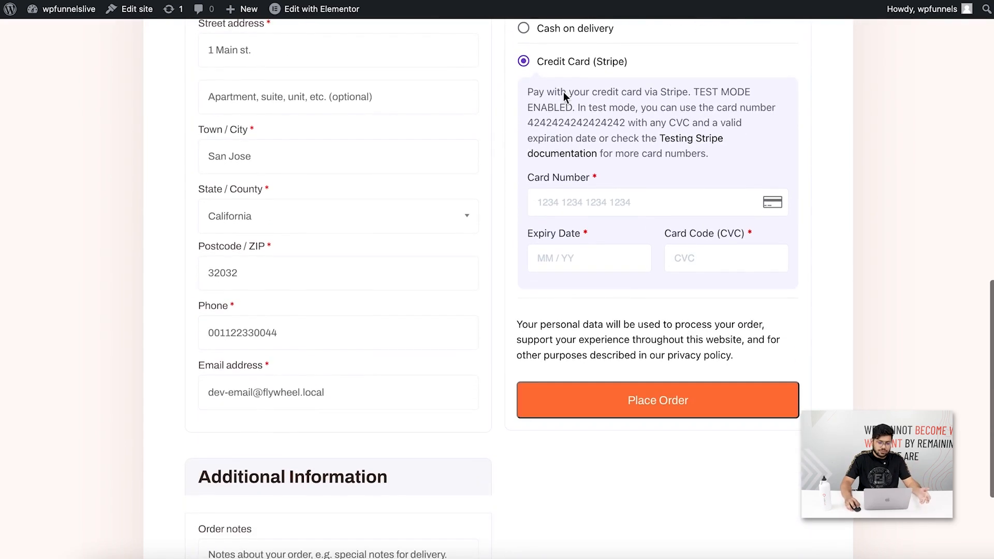
click(355, 1)
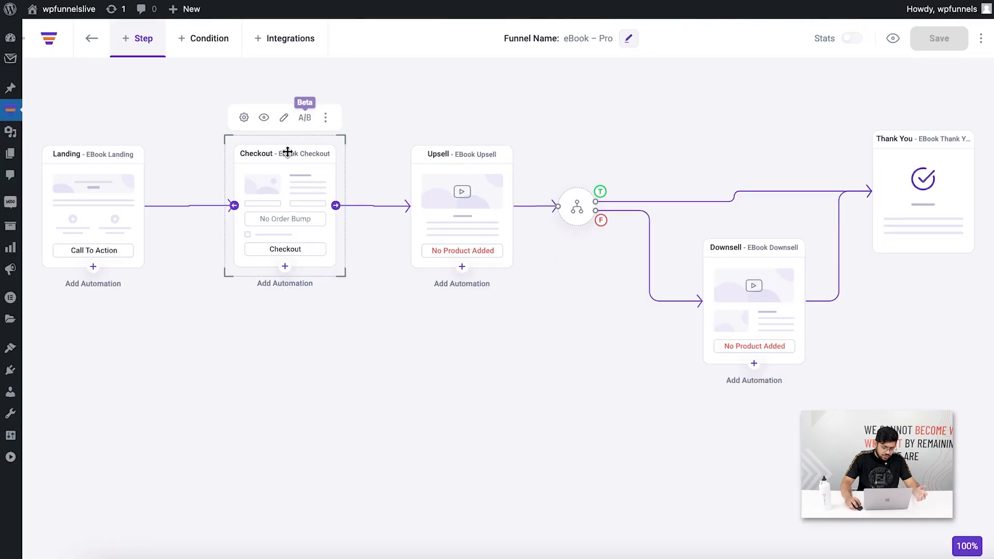
Open the Ebook Checkout step in Elementor and show the settings of its Checkout widget.
click(283, 118)
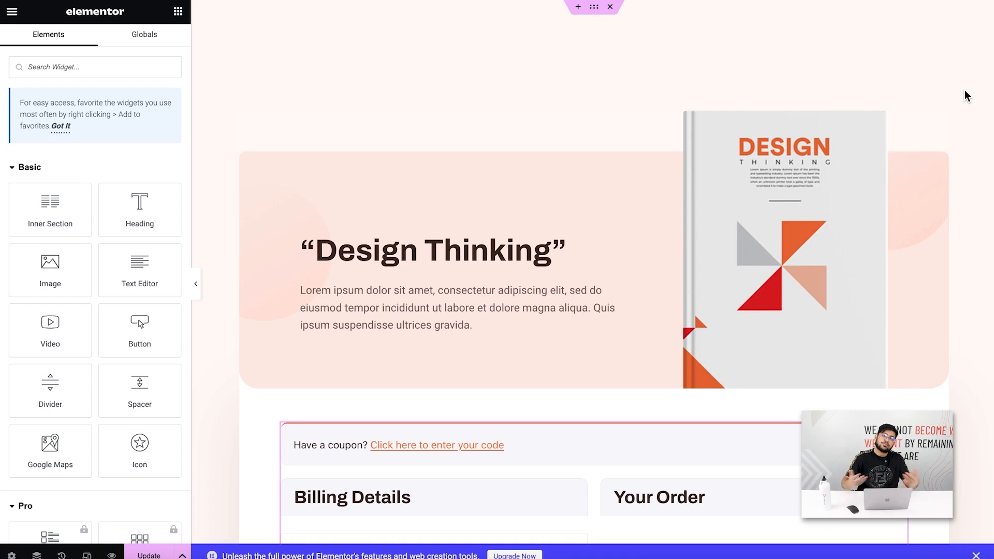
scroll(800, 160, down, 5)
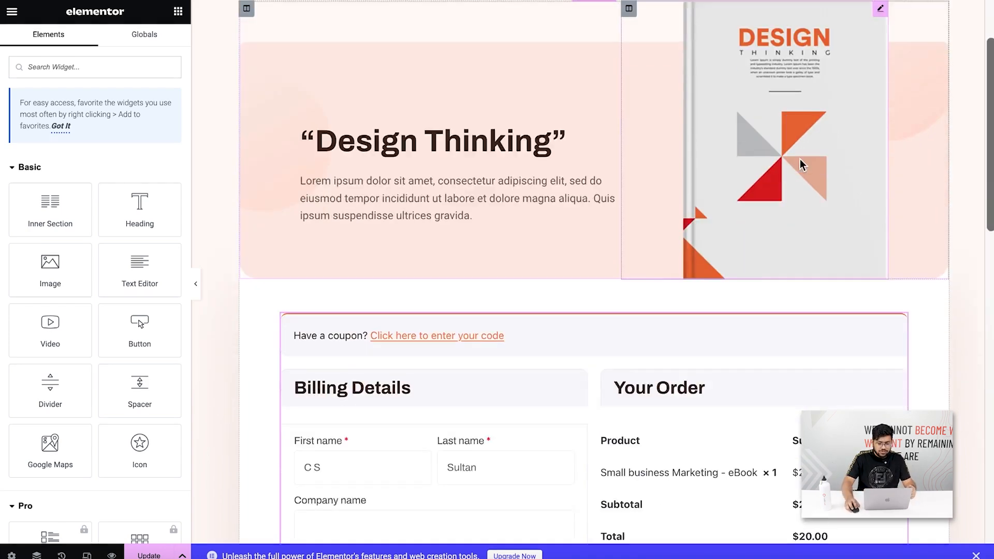
scroll(732, 155, up, 3)
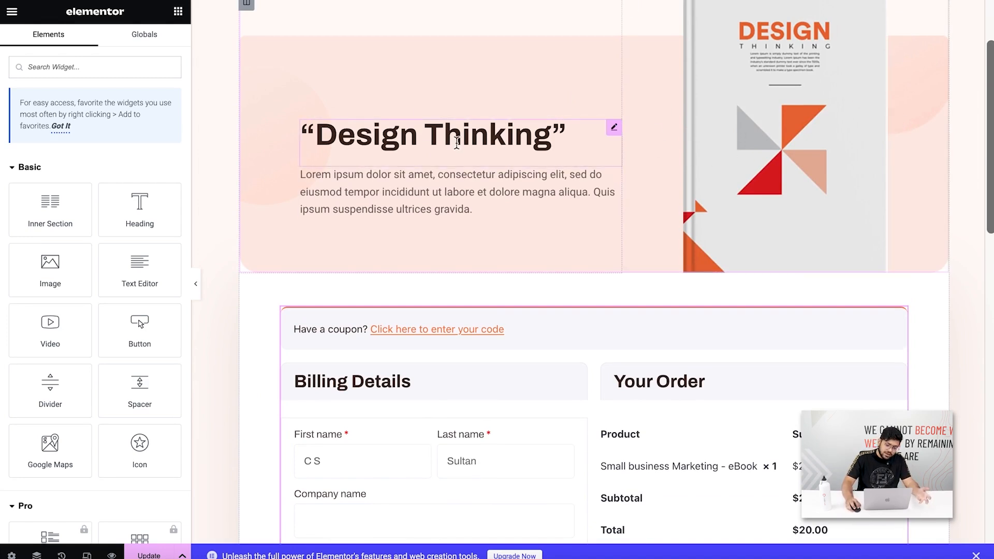
scroll(493, 184, down, 5)
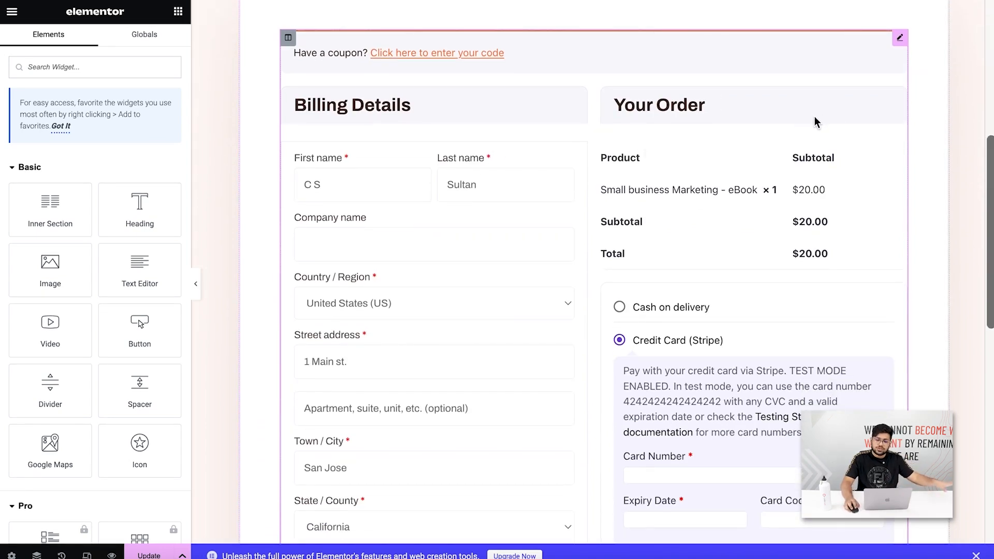
click(899, 41)
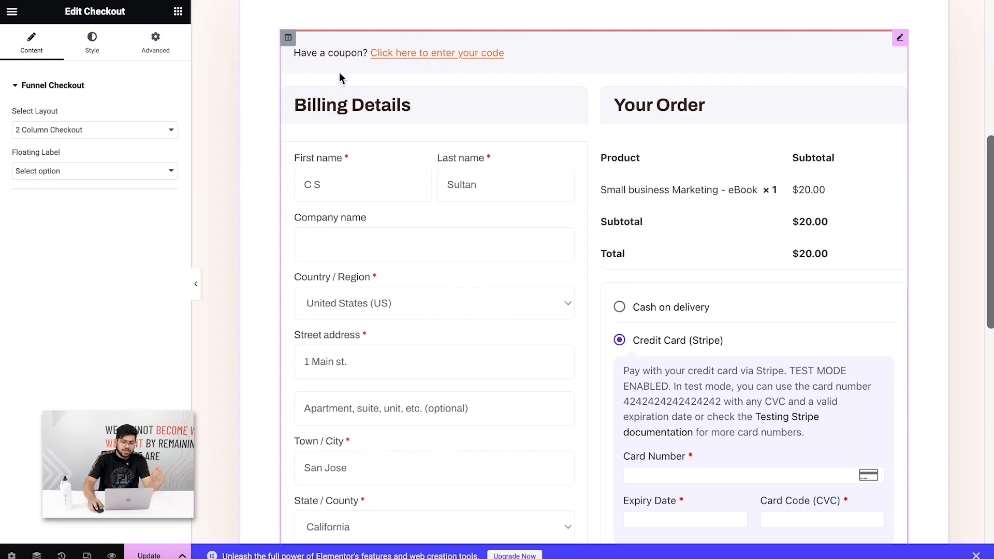
Review the checkout page from the Design Thinking banner to the order form and save the page.
scroll(609, 207, down, 10)
scroll(617, 209, up, 15)
scroll(570, 214, down, 5)
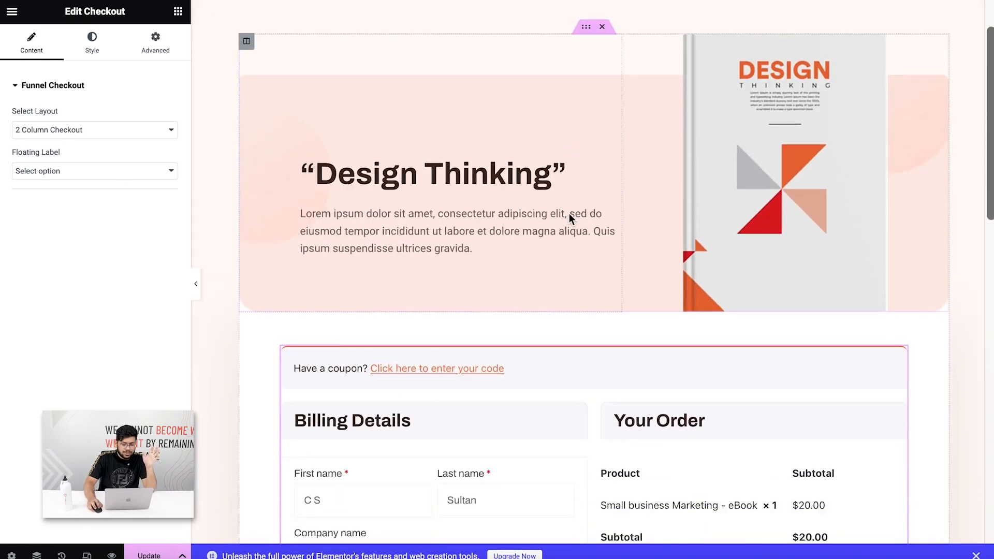
scroll(775, 244, down, 6)
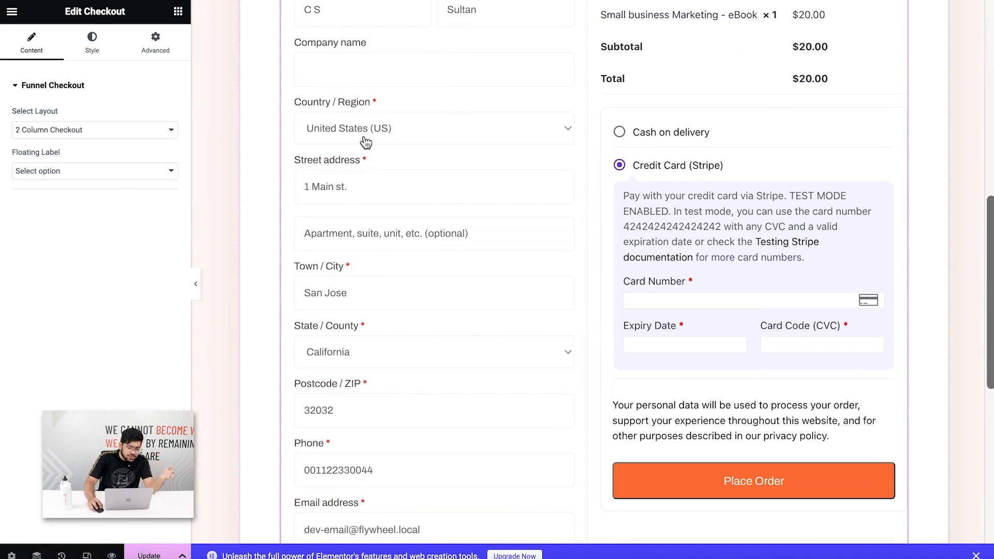
scroll(443, 350, up, 10)
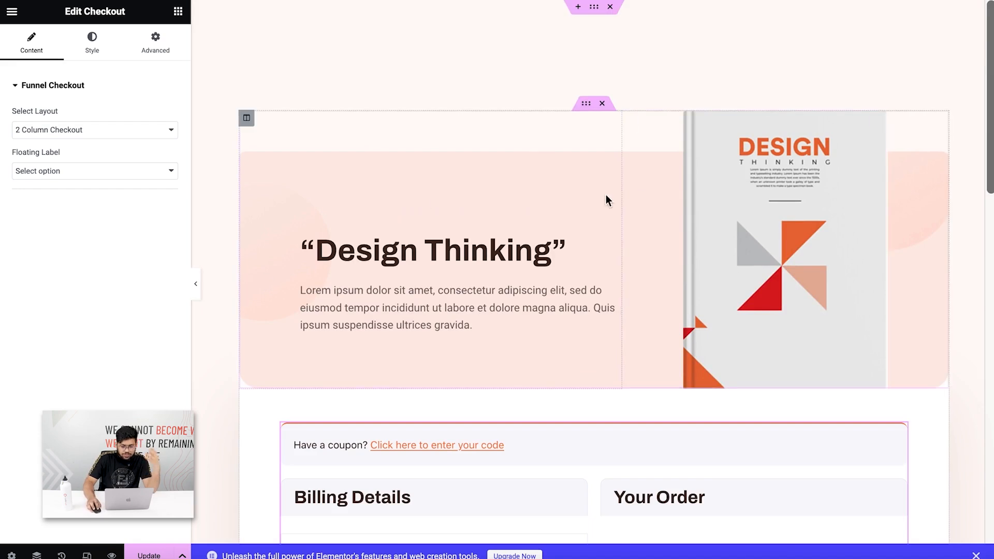
scroll(647, 234, down, 2)
scroll(646, 234, down, 1)
click(149, 555)
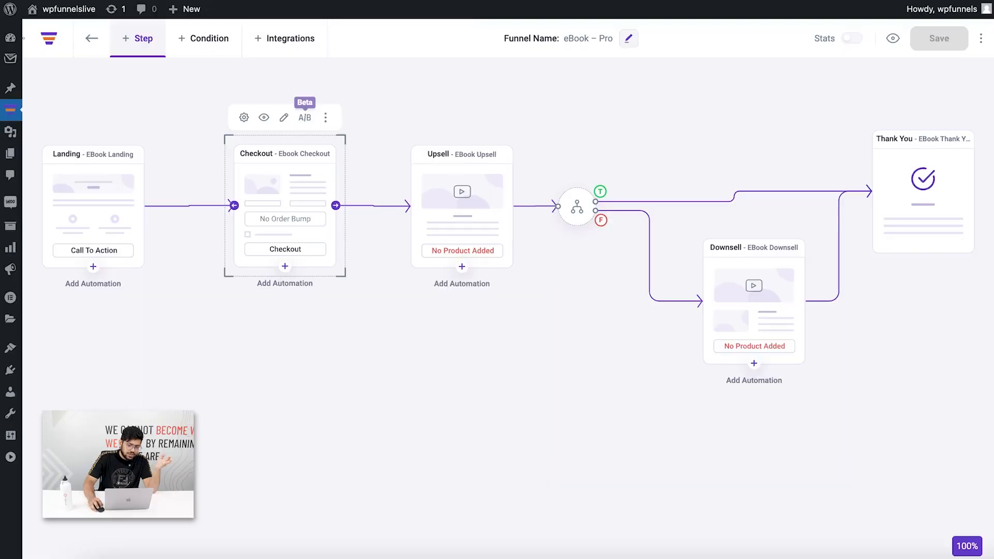
In the Checkout step's billing fields, disable company, country and both address lines, and make country and street address not required.
click(244, 118)
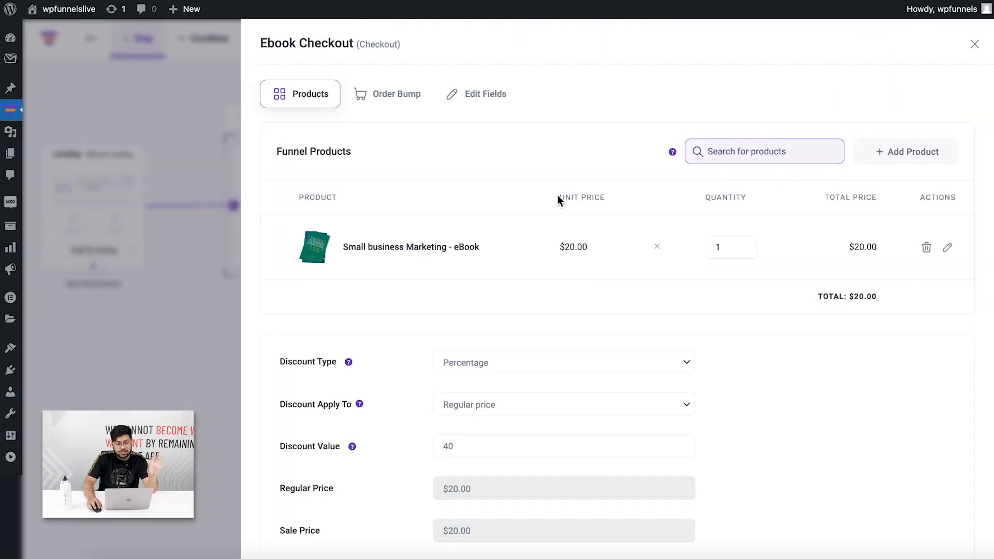
click(391, 103)
click(484, 104)
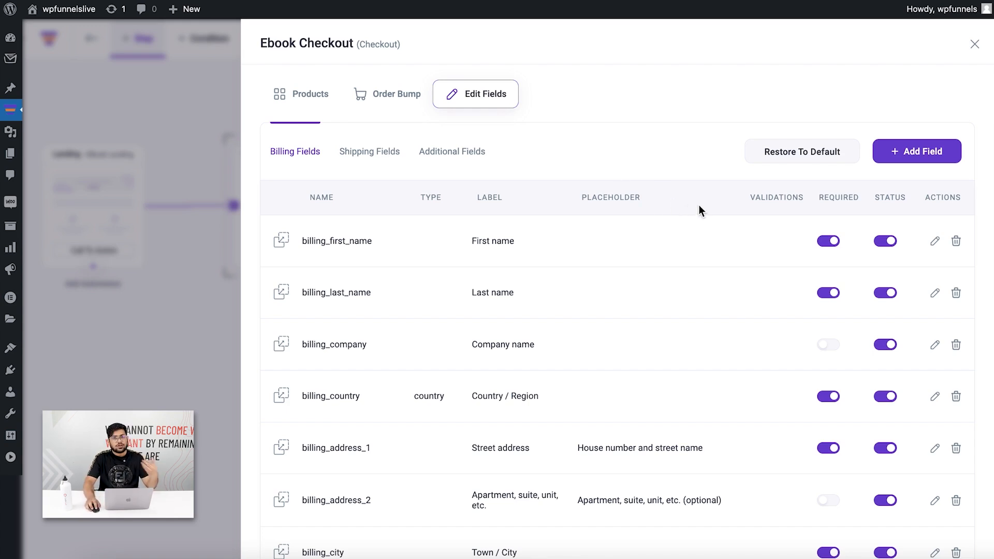
scroll(699, 210, down, 3)
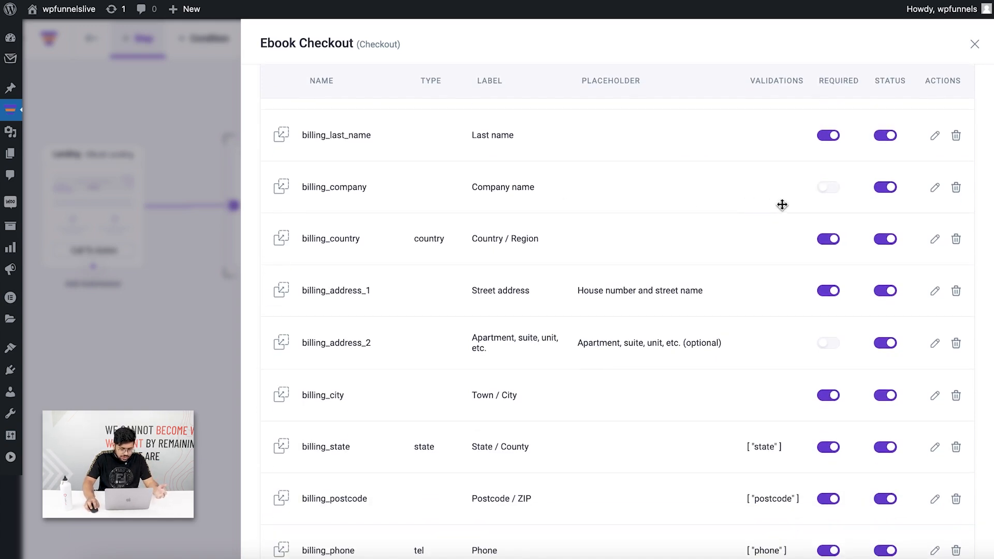
click(883, 195)
click(818, 240)
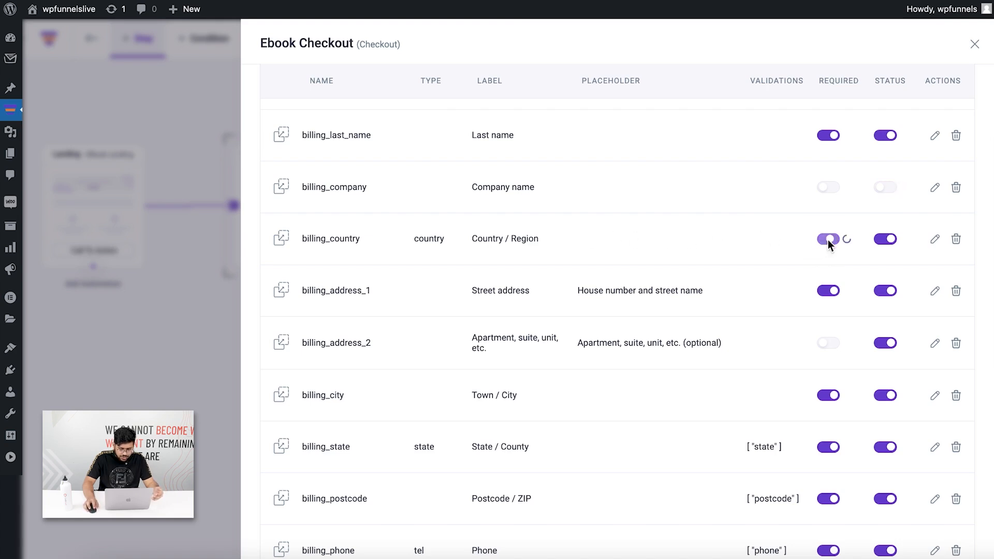
click(888, 240)
click(830, 291)
click(885, 290)
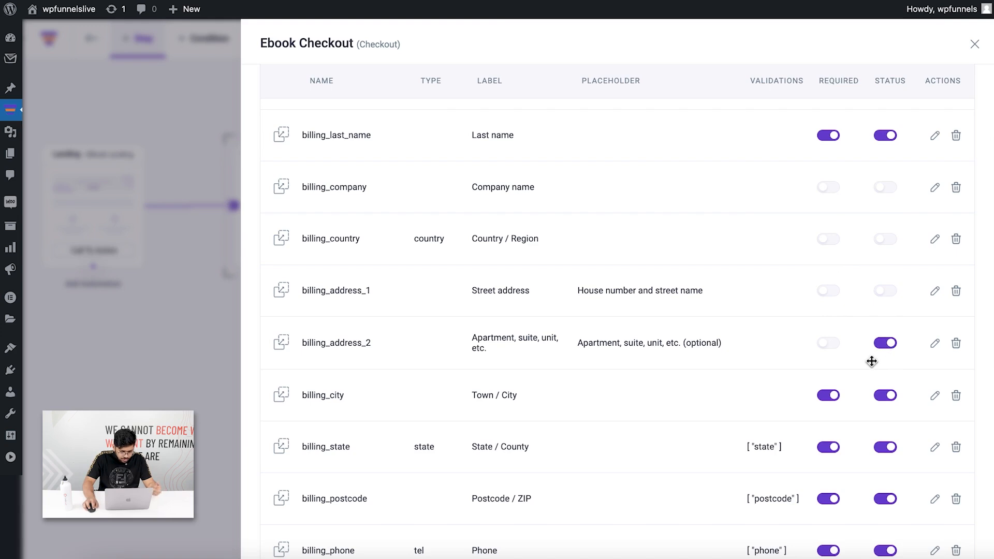
click(886, 342)
Disable the city, state and postcode billing fields, removing their required setting, and make the phone field not required.
scroll(849, 325, down, 2)
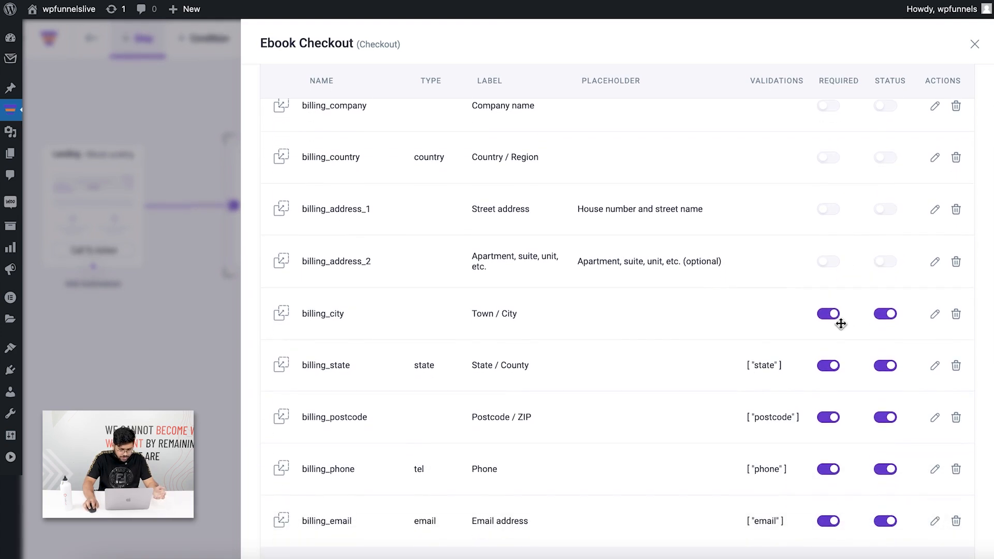
click(832, 318)
click(887, 315)
click(829, 365)
click(887, 365)
scroll(839, 331, down, 2)
click(829, 317)
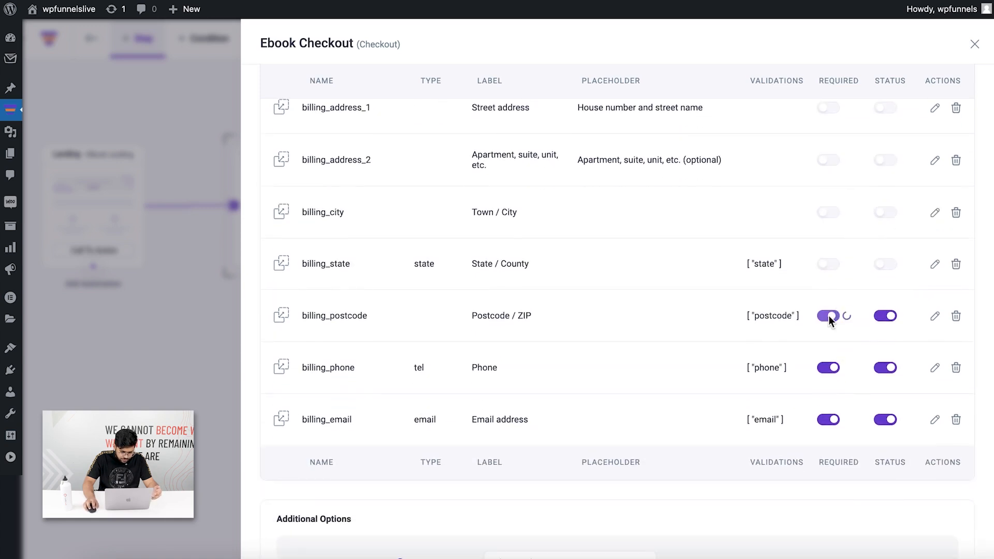
click(885, 317)
click(839, 369)
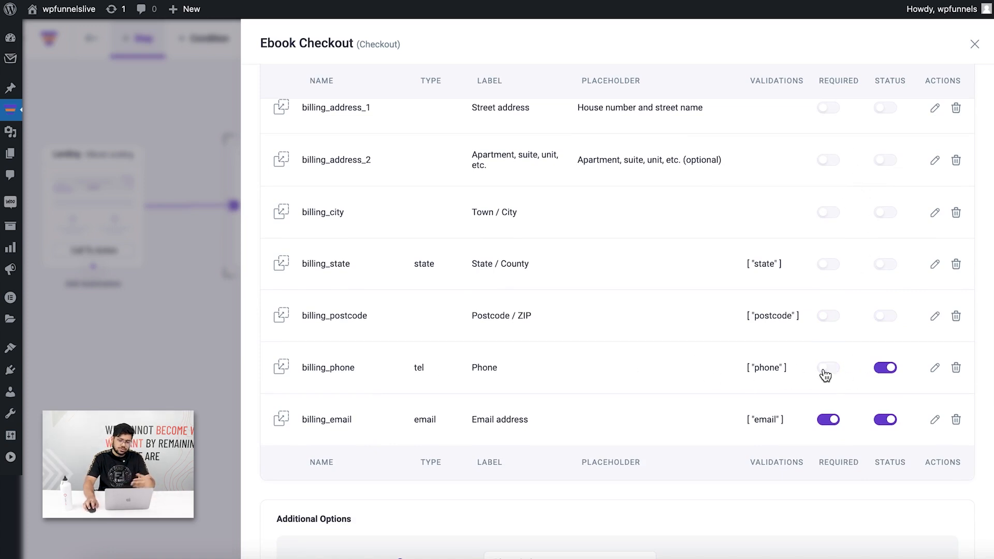
Review the billing fields, additional fields and custom heading options, then close the Checkout settings.
scroll(829, 374, up, 6)
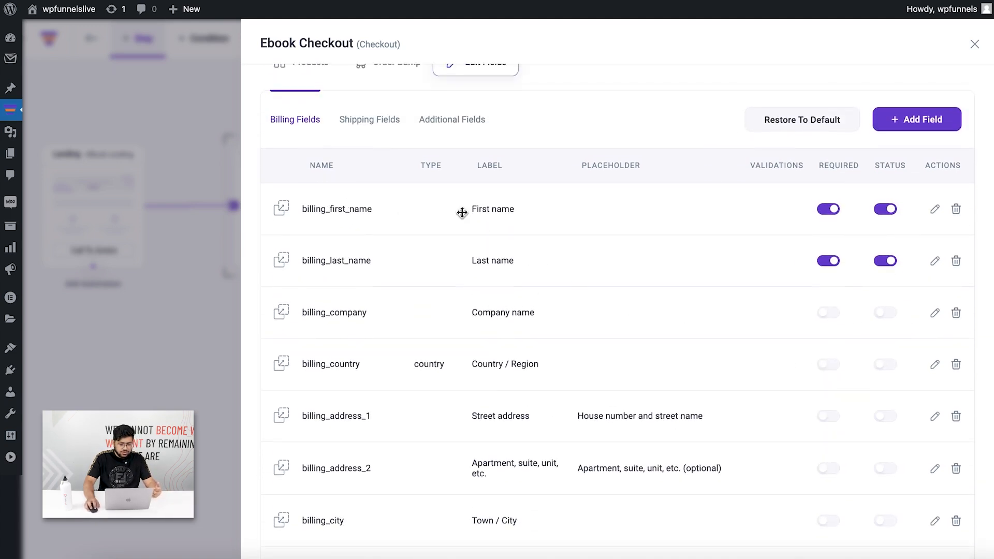
scroll(834, 267, down, 10)
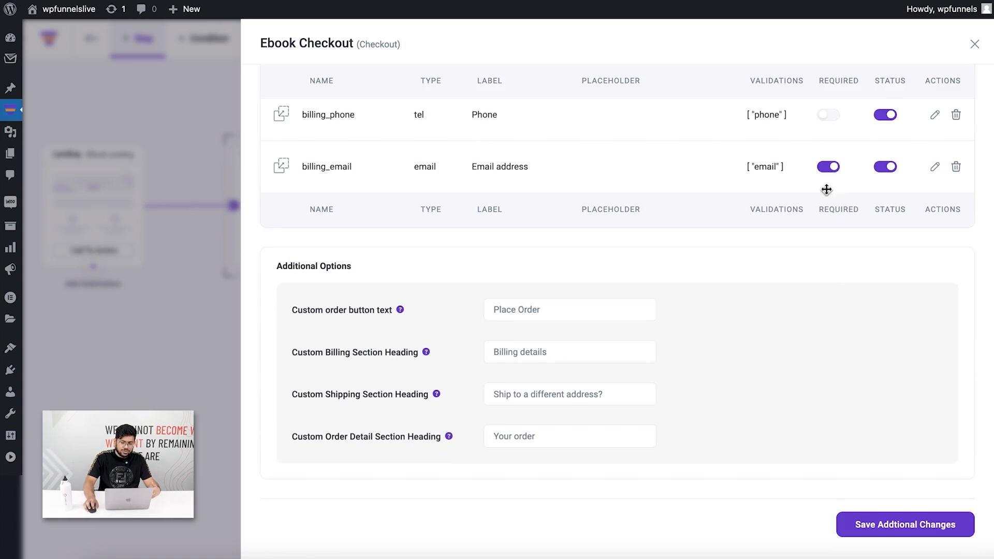
scroll(826, 192, up, 8)
scroll(828, 194, down, 5)
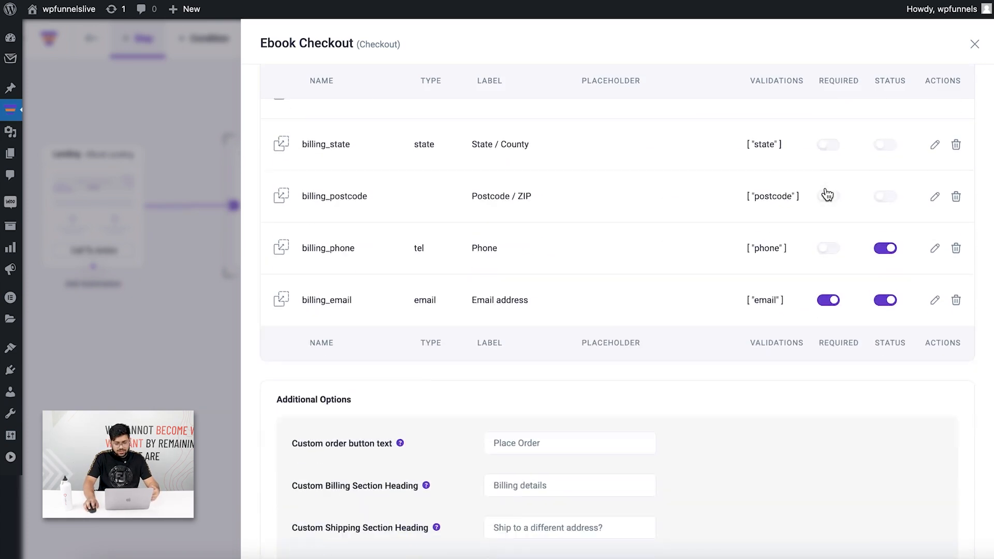
scroll(827, 195, down, 3)
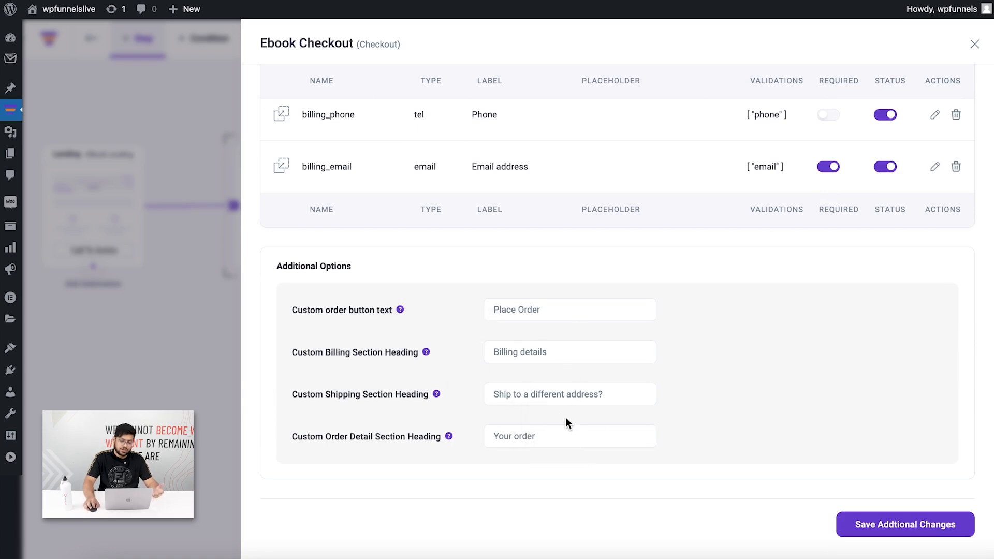
scroll(568, 415, up, 10)
scroll(568, 410, up, 2)
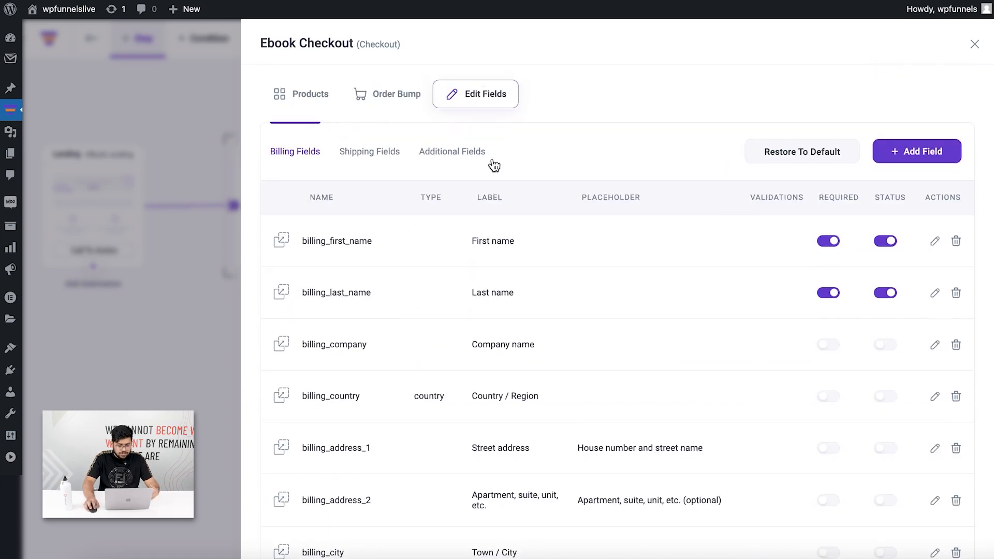
click(446, 151)
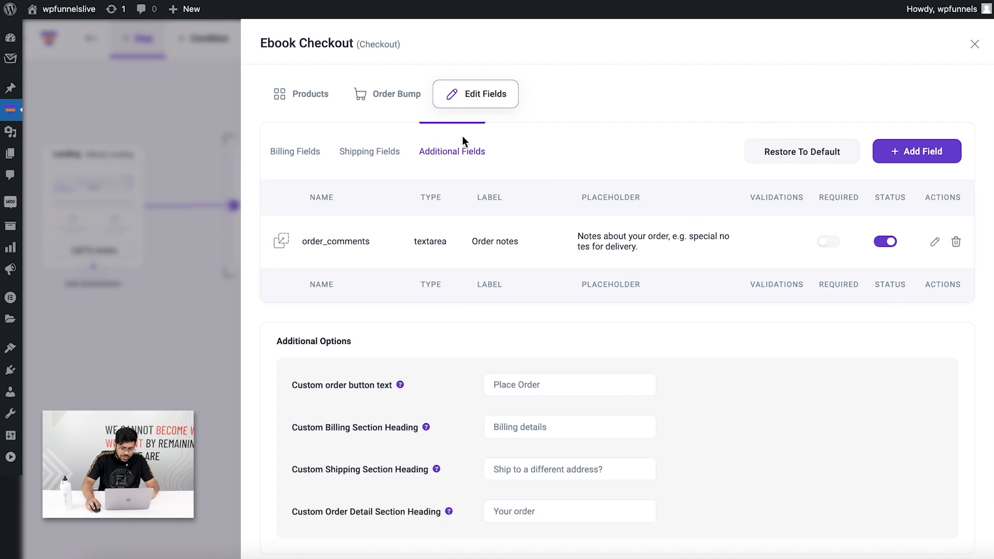
scroll(821, 332, down, 3)
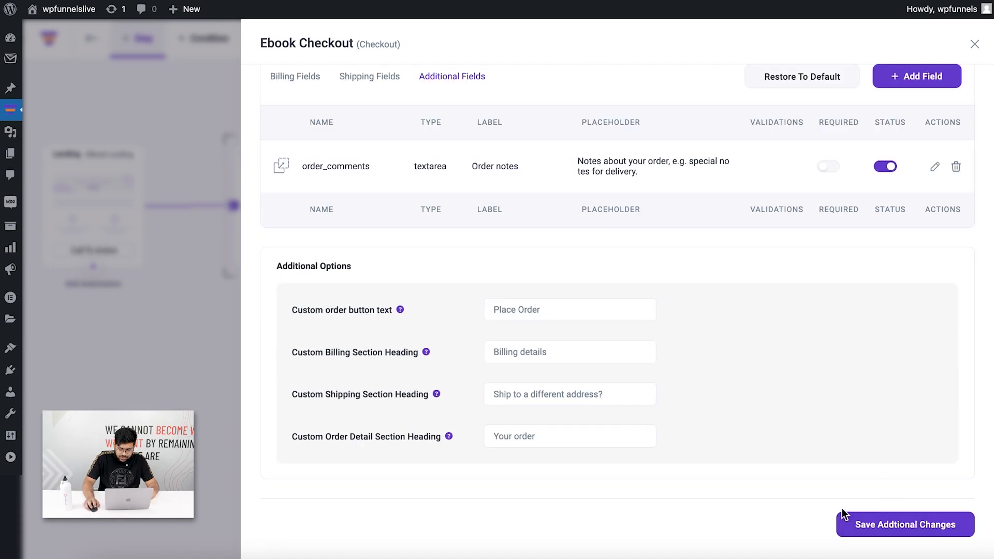
scroll(880, 490, up, 3)
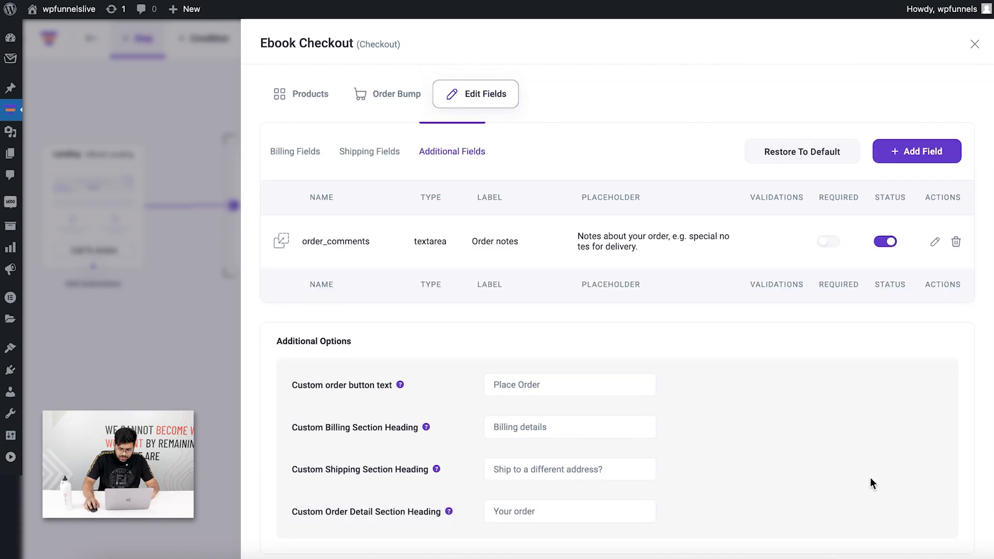
click(975, 43)
Preview the Ebook Checkout page, examine the shortened billing form, order summary and payment section, and return to the funnel canvas.
mouse_move(279, 128)
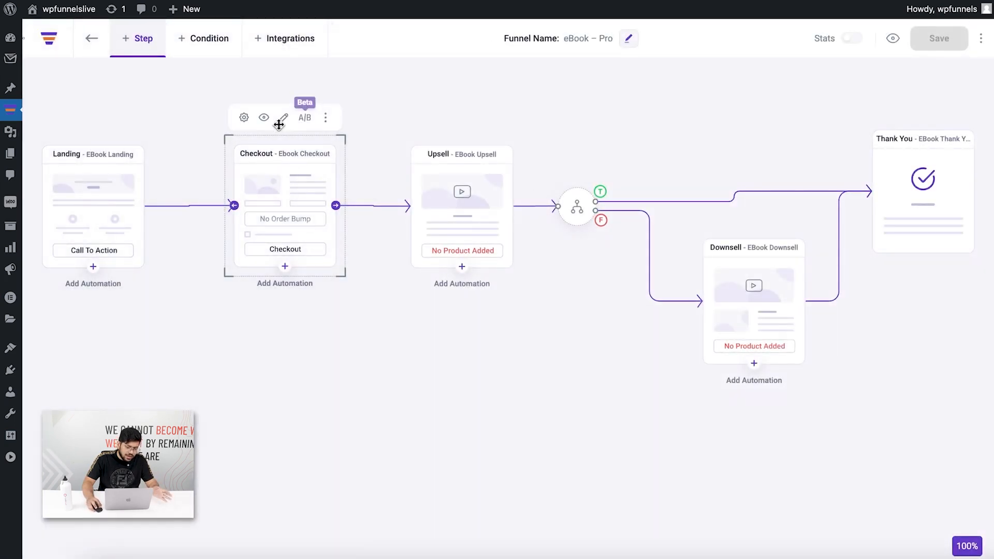
click(264, 118)
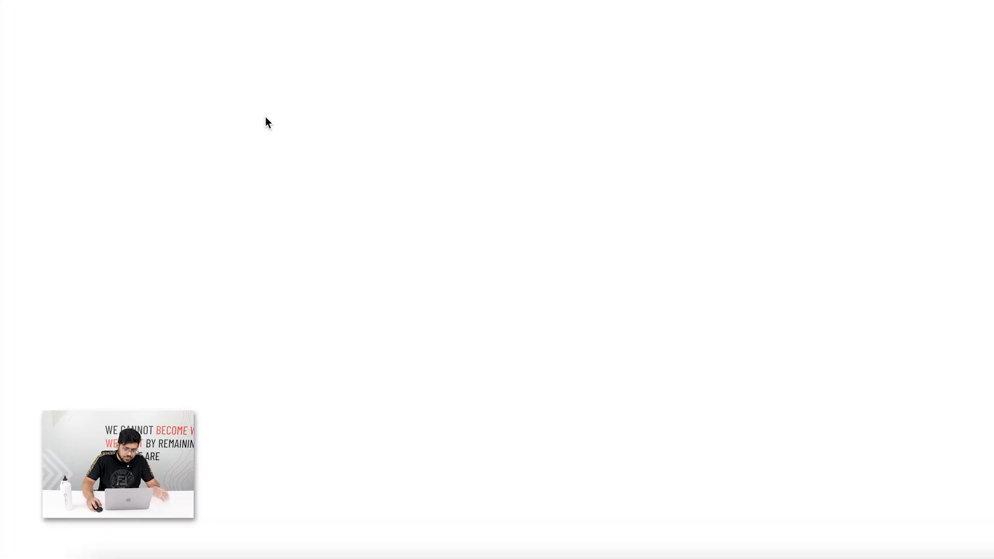
scroll(664, 207, down, 10)
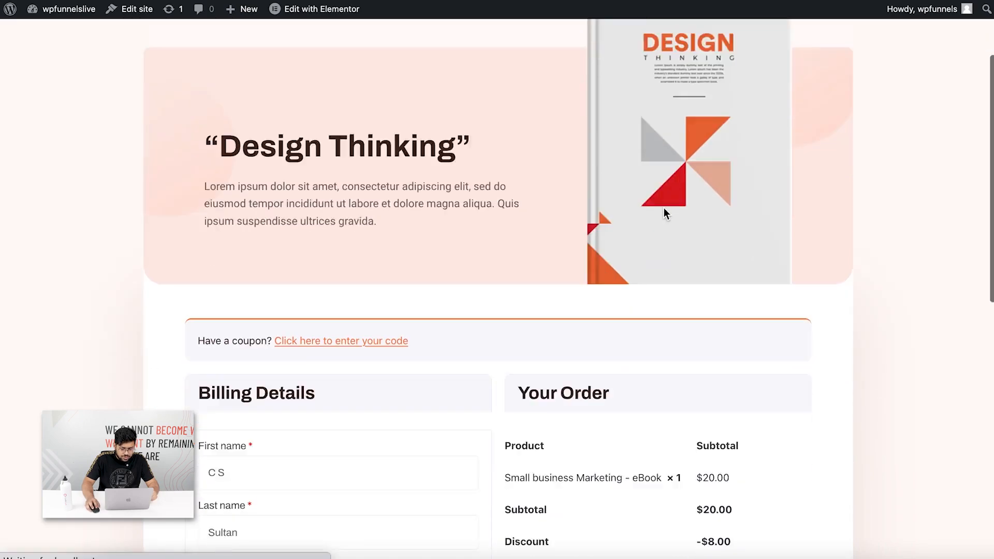
scroll(667, 214, down, 3)
scroll(663, 215, up, 4)
scroll(663, 215, down, 2)
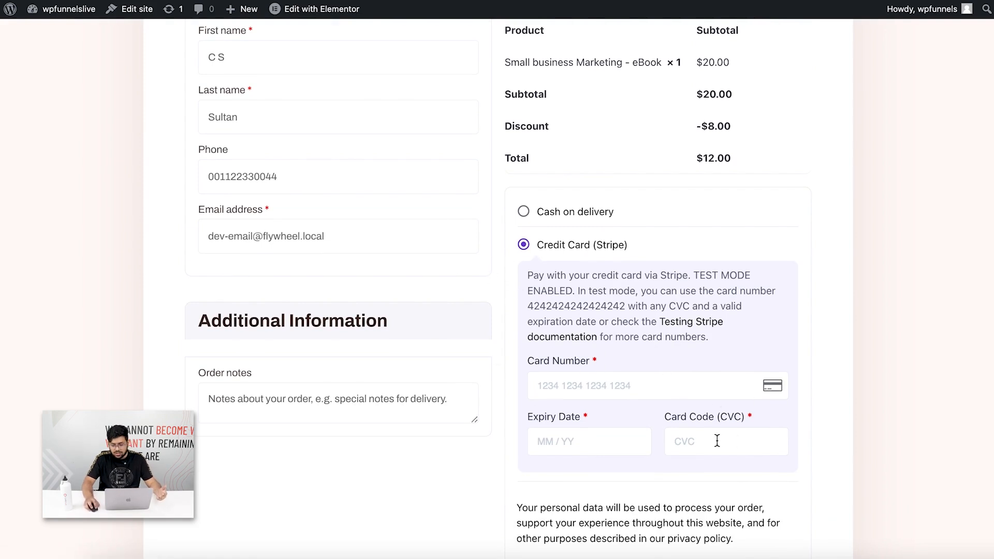
scroll(660, 416, up, 5)
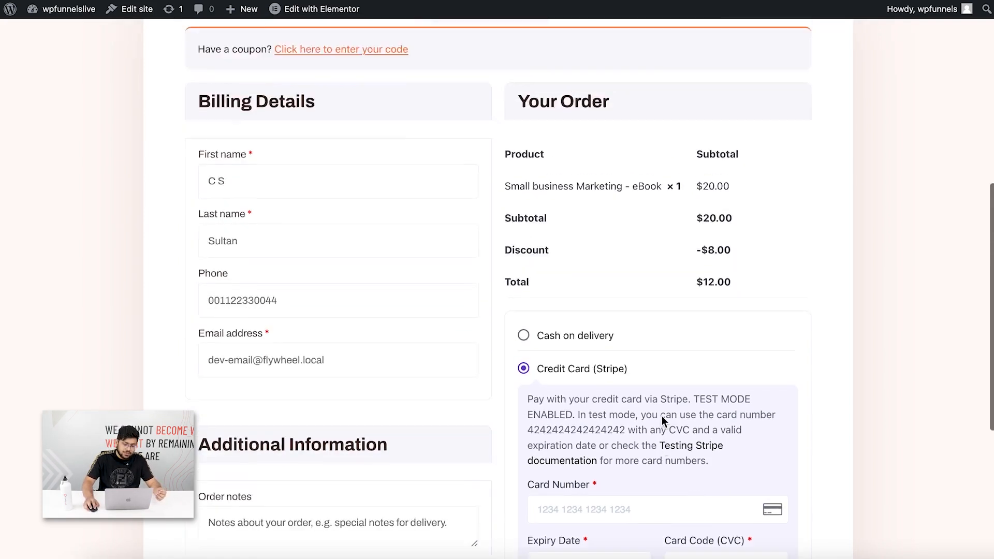
scroll(451, 331, down, 1)
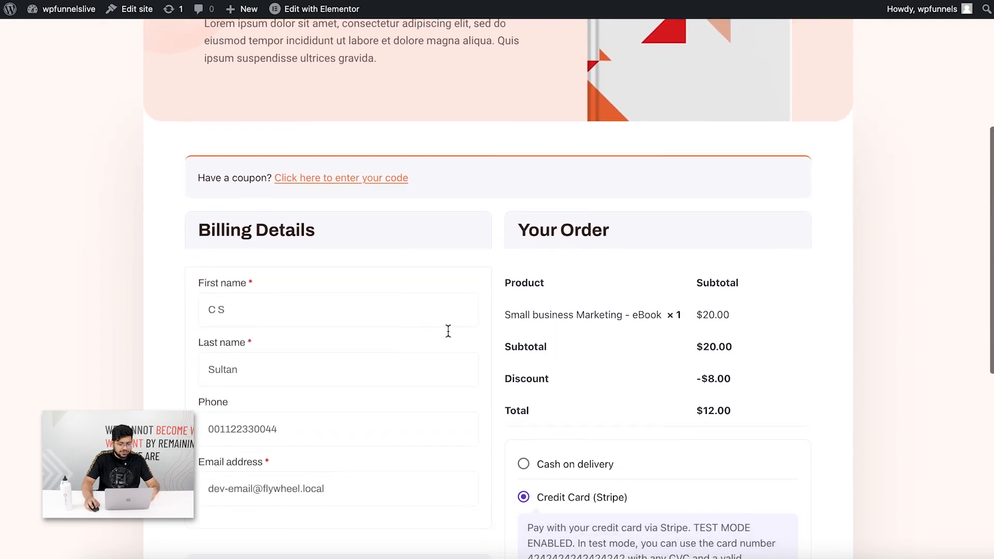
scroll(413, 311, down, 2)
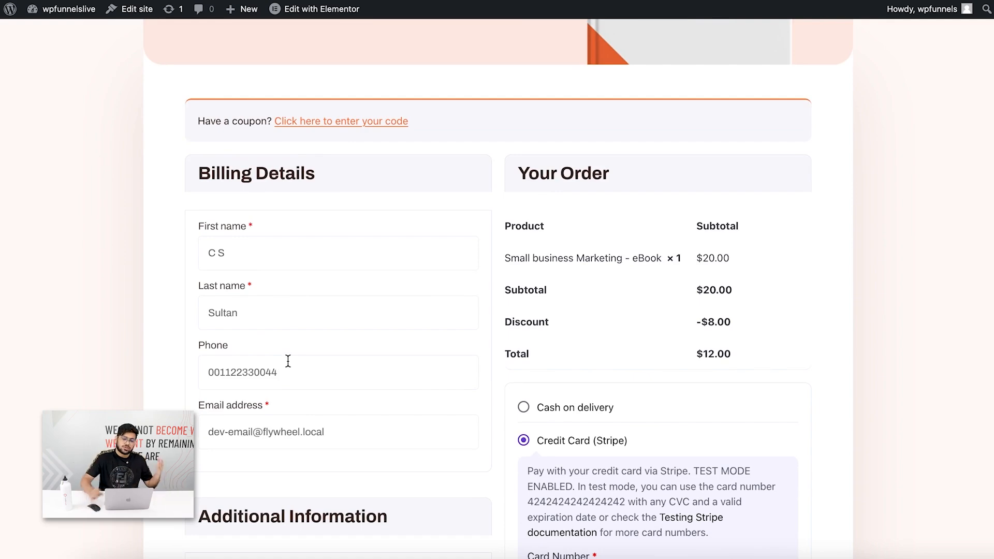
scroll(345, 365, down, 5)
scroll(427, 372, up, 11)
scroll(461, 270, down, 4)
scroll(570, 76, down, 2)
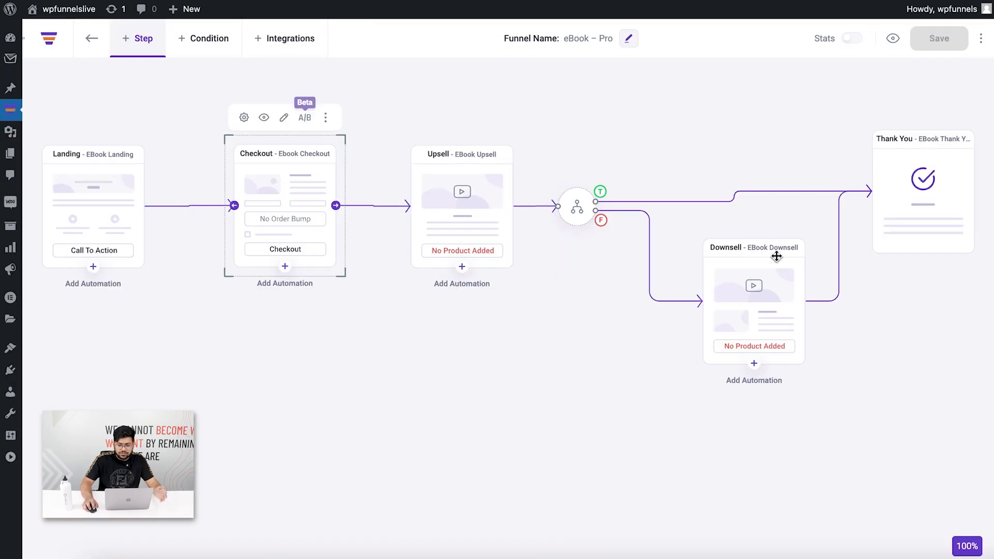
Delete the Downsell step and the condition node from the funnel, confirming both deletions.
click(731, 289)
scroll(776, 248, down, 2)
click(804, 176)
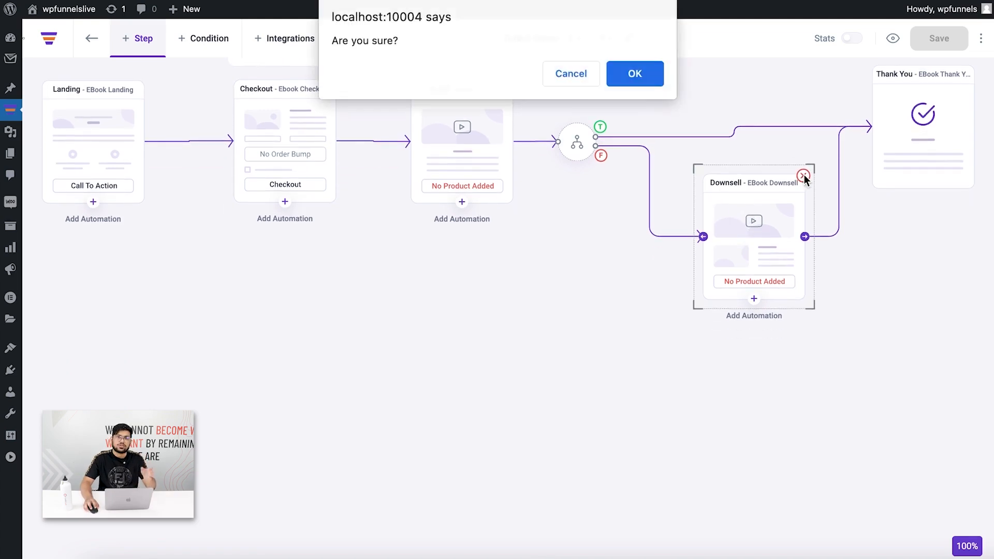
click(627, 82)
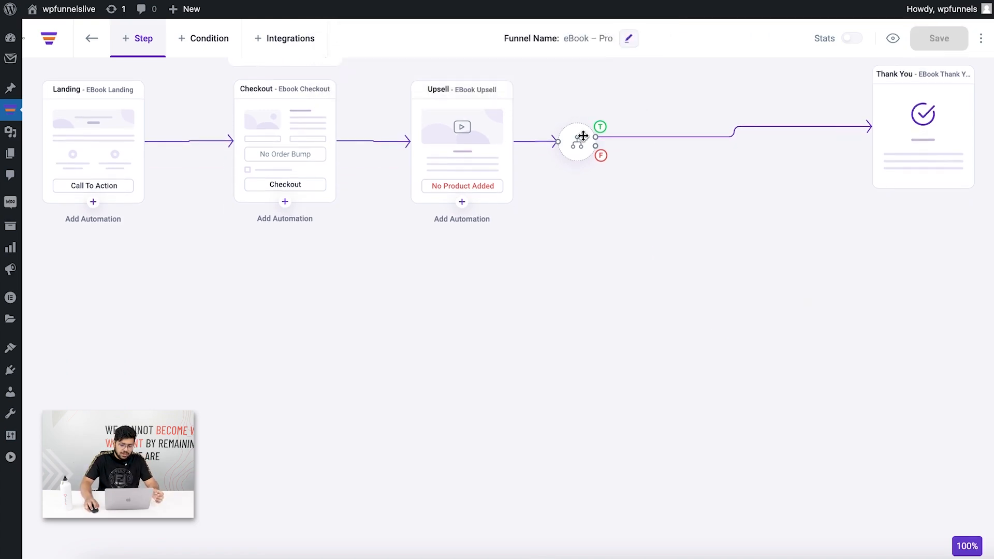
click(564, 127)
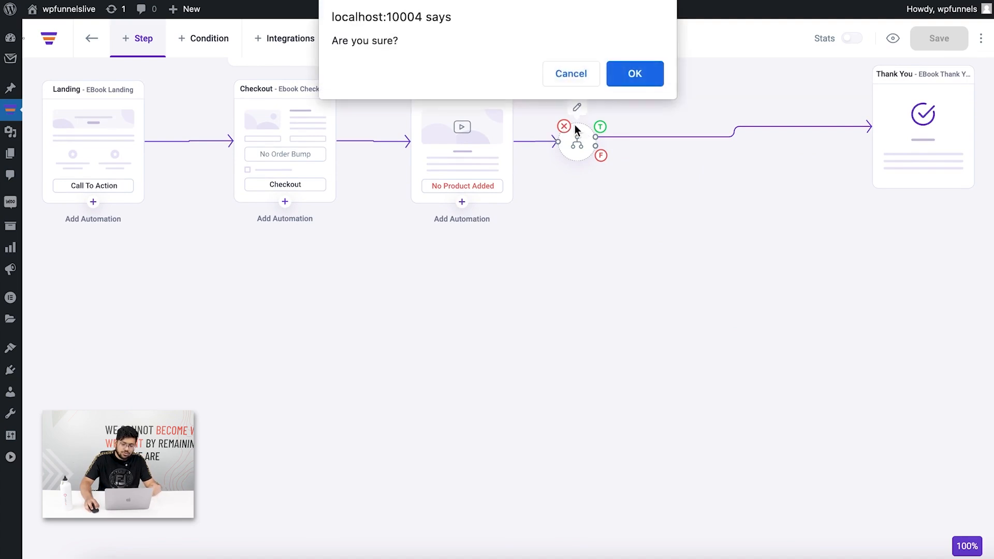
click(637, 76)
Move the Thank You step closer to Upsell, connect Upsell directly to it and align it with the other steps.
drag(913, 113, 693, 137)
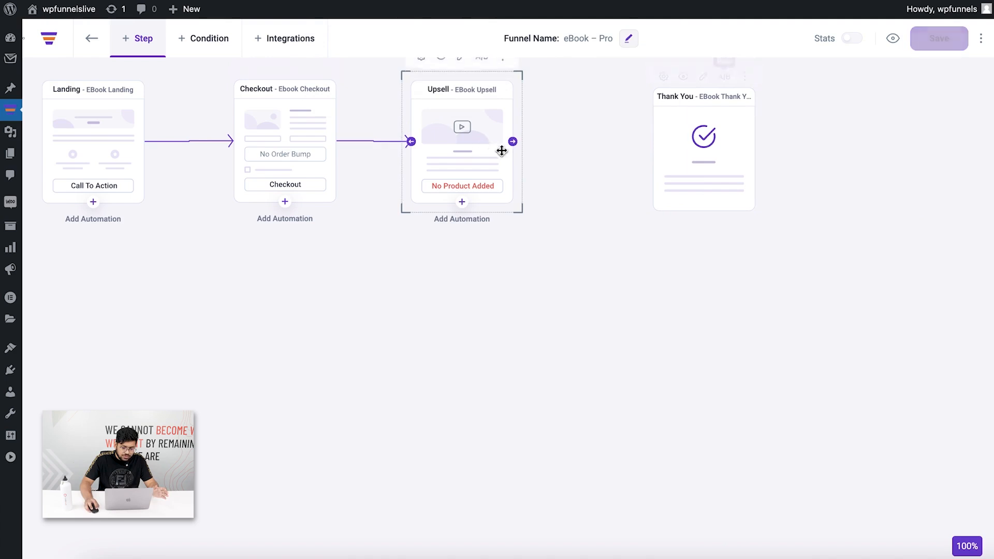
drag(513, 141, 673, 150)
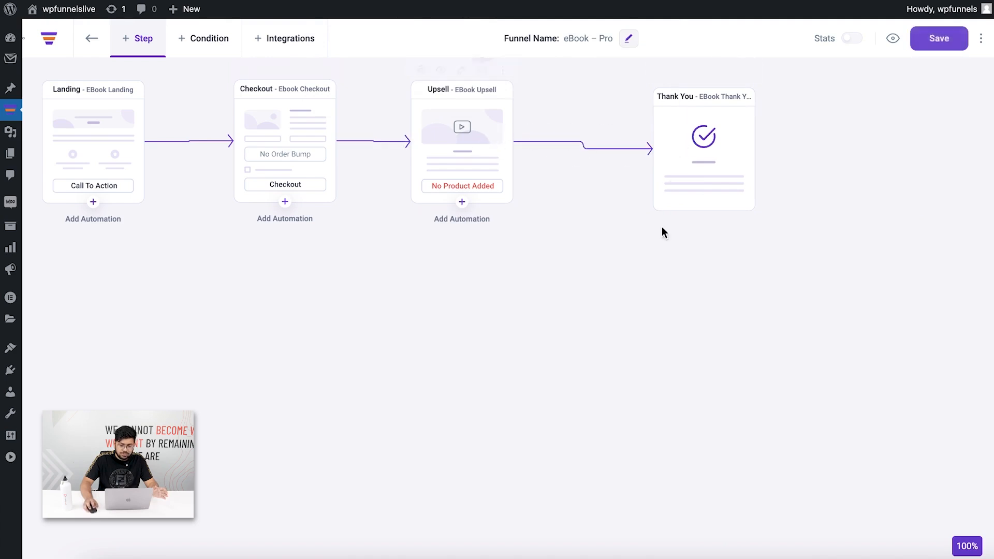
click(701, 171)
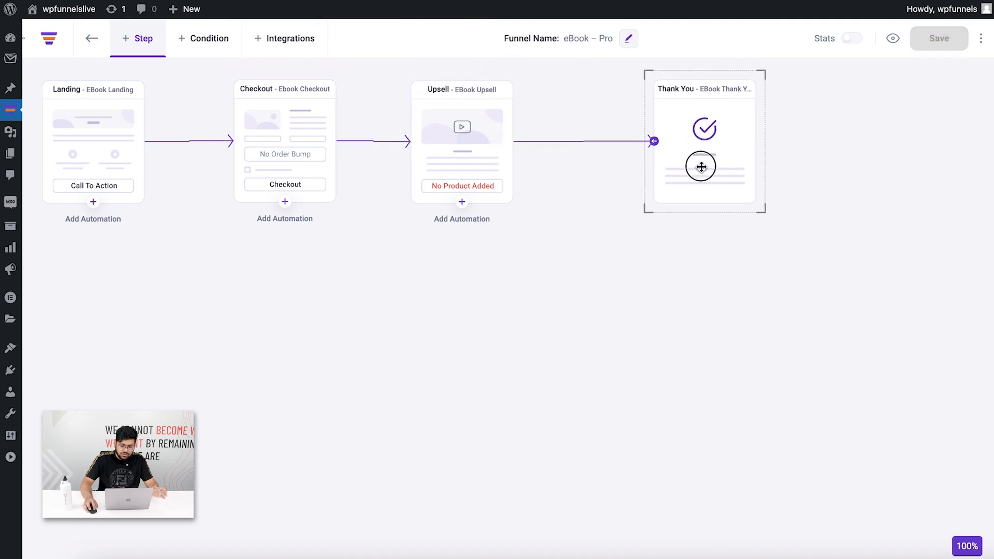
Open the EBook Upsell step's settings and add "31 Days To Start Your Online Business" as the upsell product.
click(476, 173)
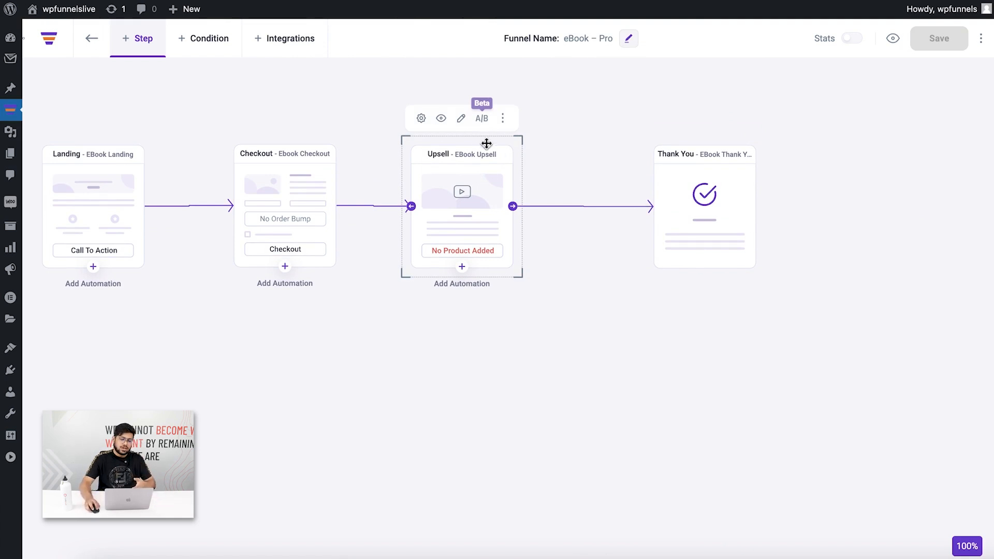
click(420, 121)
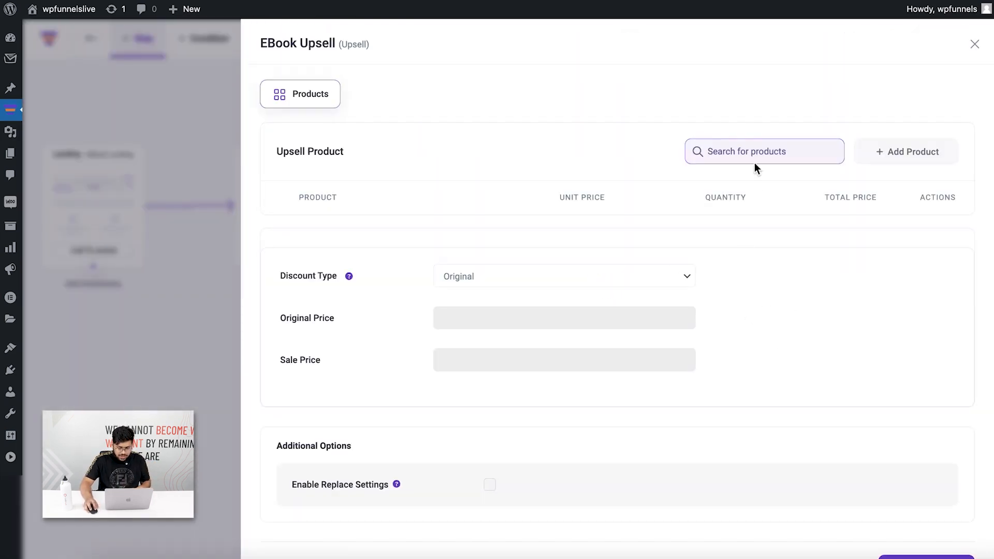
click(757, 148)
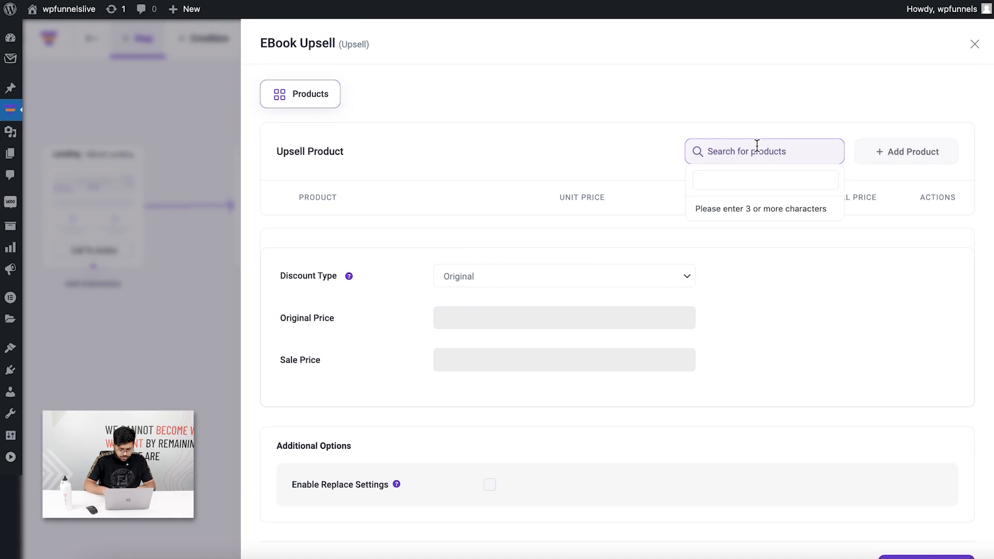
text(31 d)
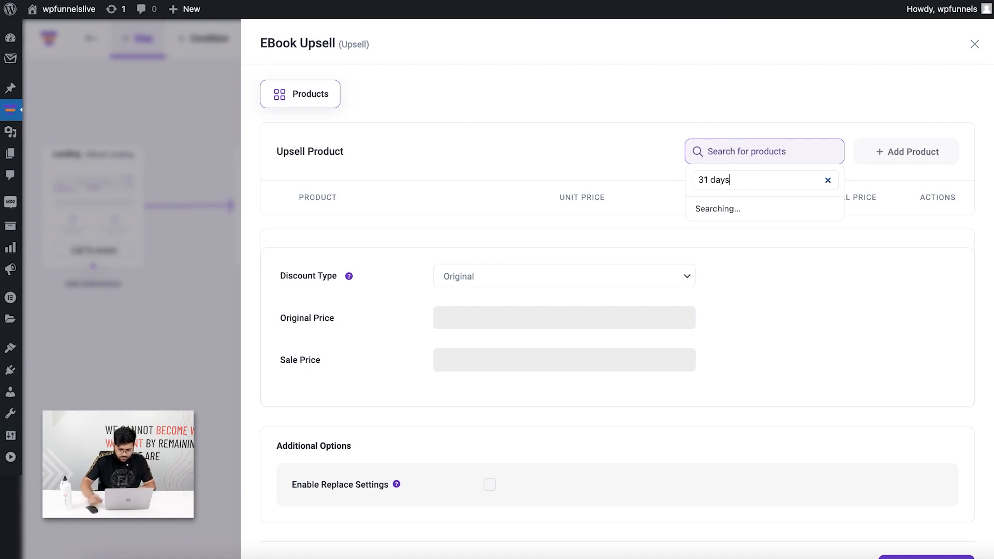
text(ays)
key(Return)
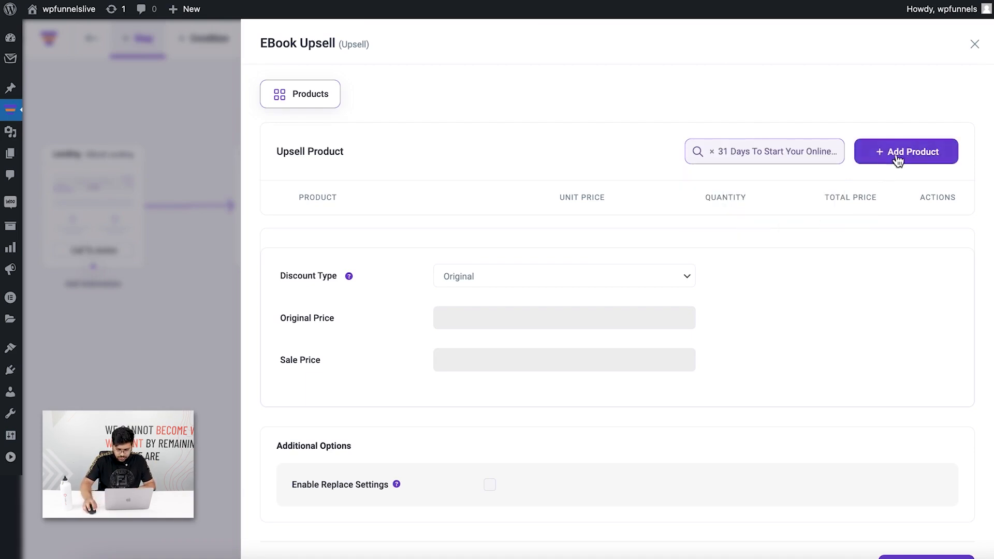
click(897, 155)
Apply a 40 percent discount on the regular price of the upsell product, save the changes and close the settings.
scroll(573, 235, down, 2)
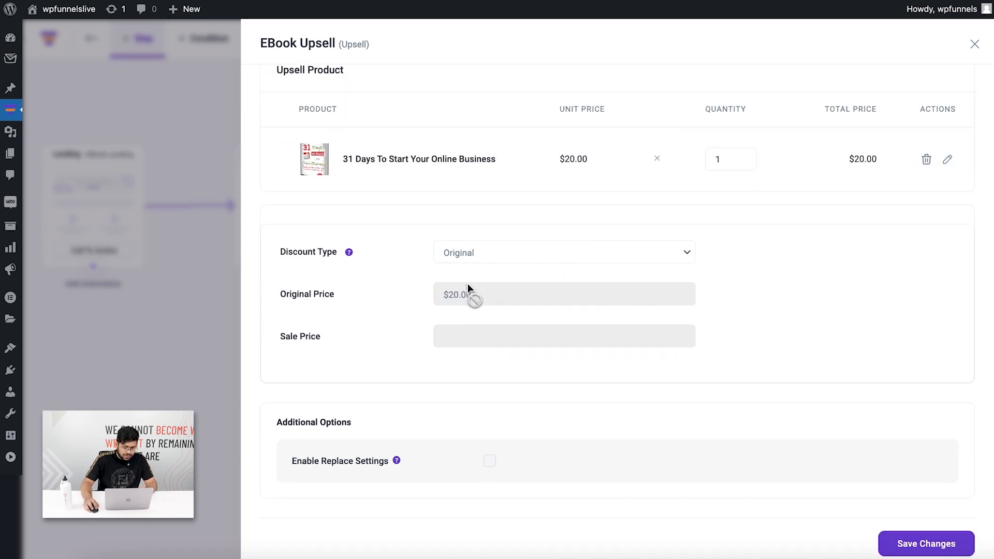
click(507, 258)
click(508, 267)
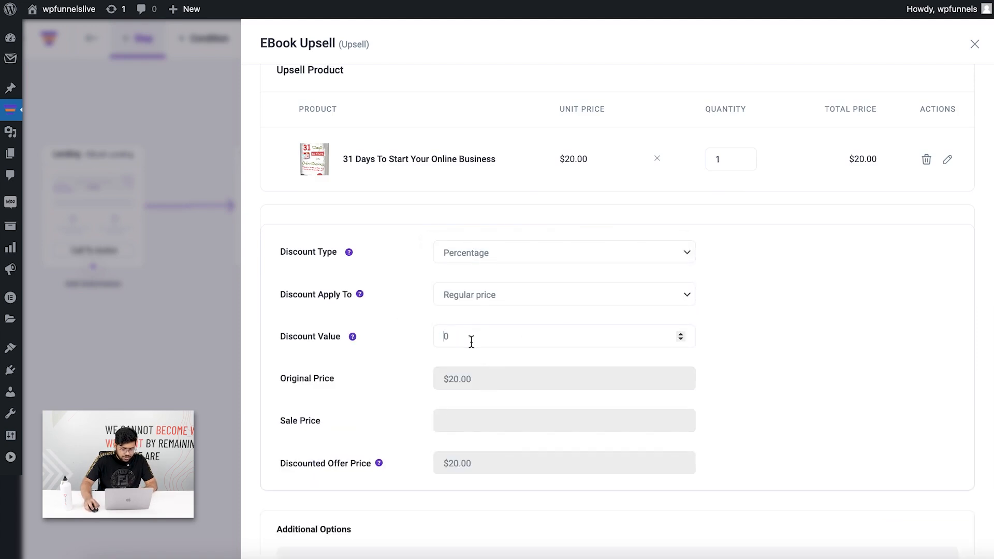
text(40)
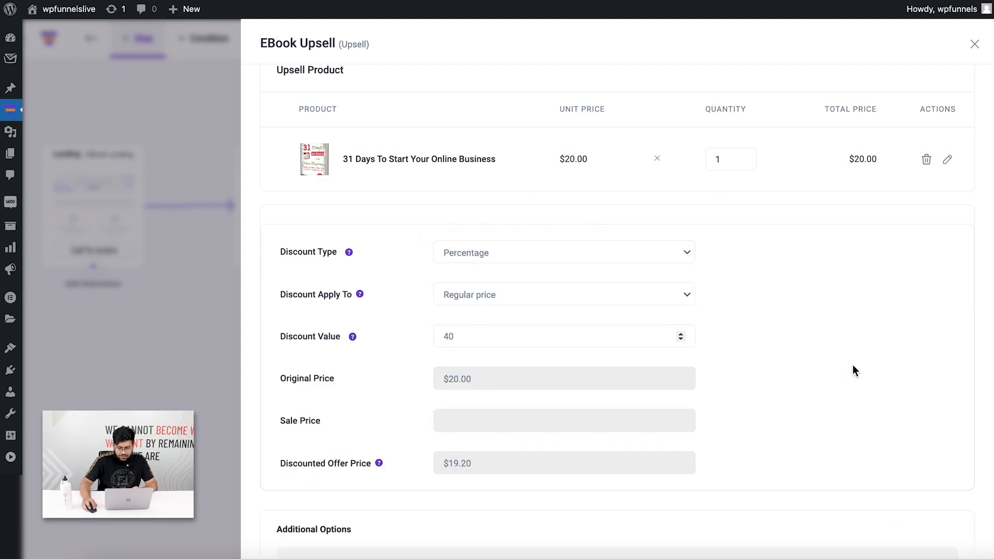
scroll(887, 440, down, 2)
click(929, 547)
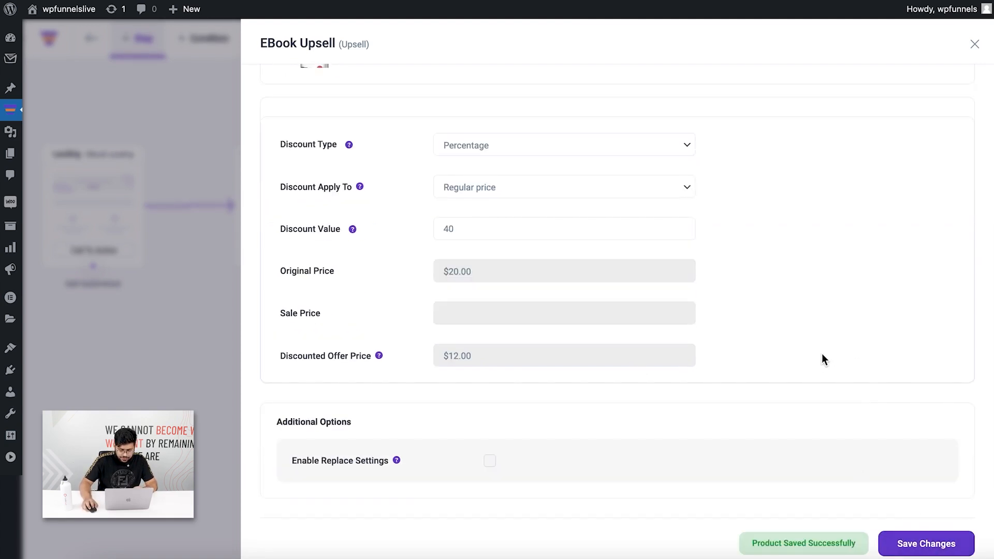
click(975, 45)
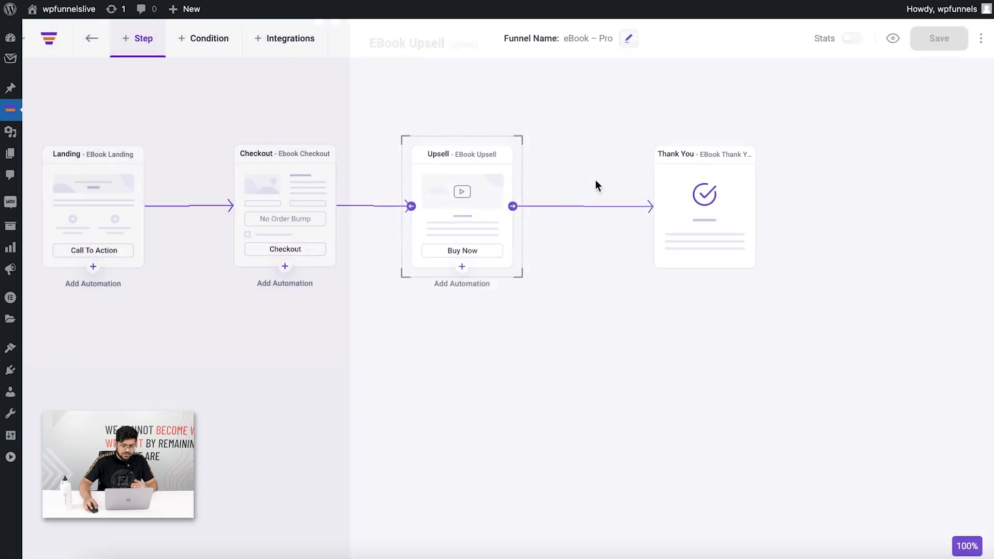
Preview the EBook Upsell page, examine its headline, product offer and order buttons, and return to the funnel canvas.
mouse_move(455, 132)
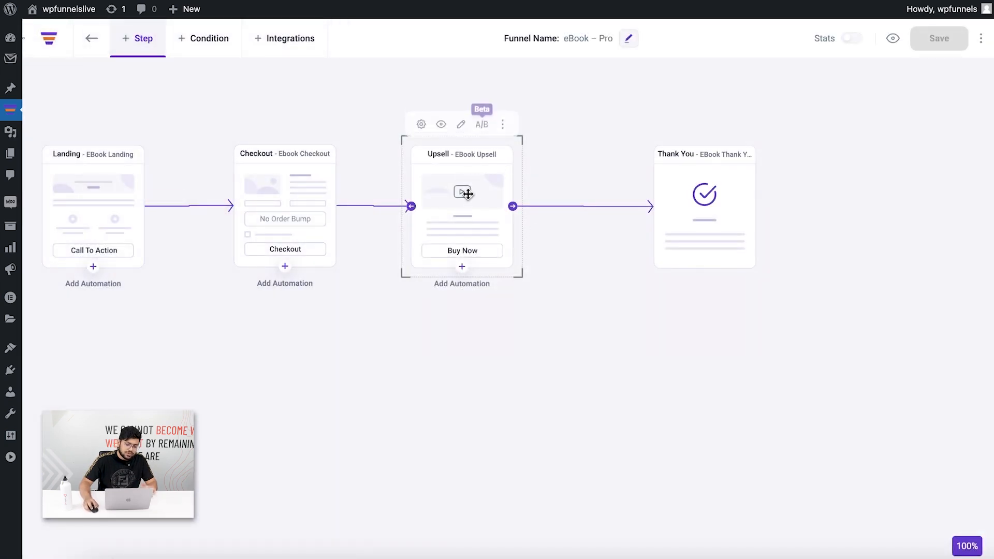
click(441, 119)
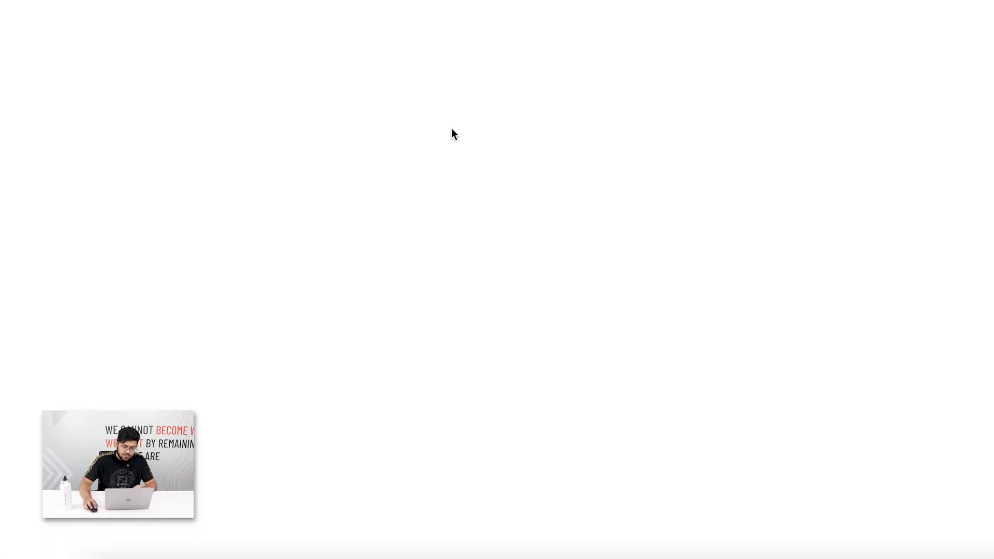
scroll(911, 174, down, 5)
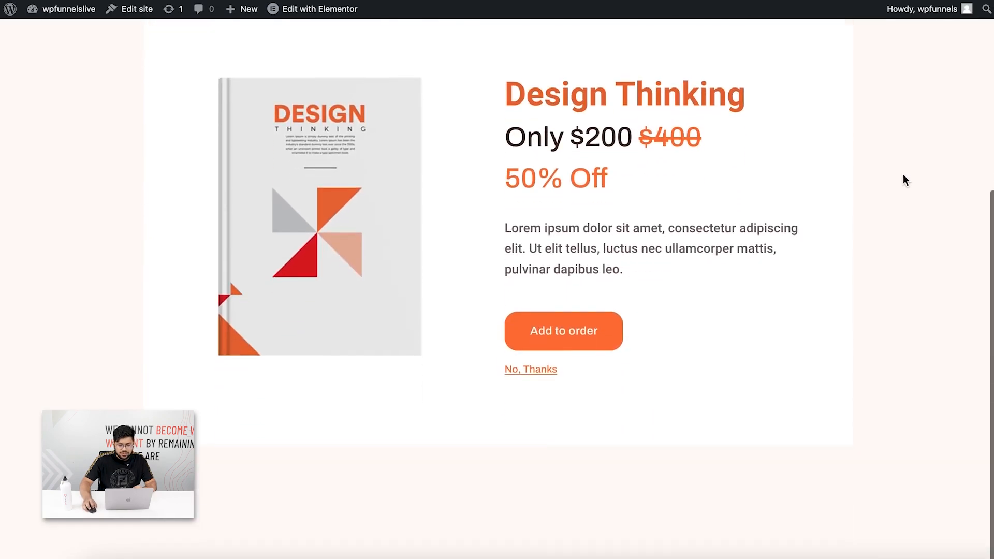
scroll(880, 181, up, 2)
scroll(868, 184, up, 4)
scroll(832, 328, down, 6)
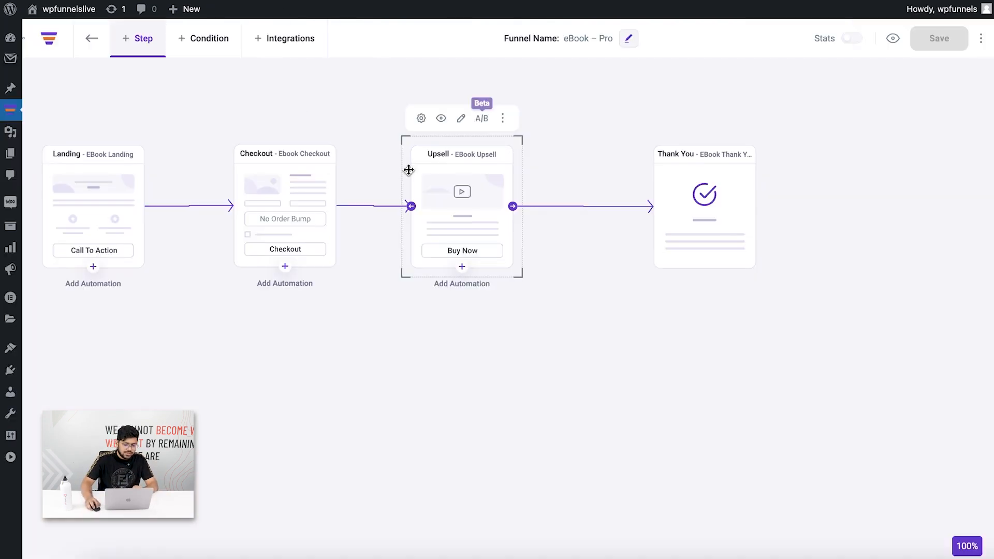
Open the Upsell page in Elementor and change the headline's highlighted text to "Get 40% Discount on another amazing book" on its own line.
click(483, 118)
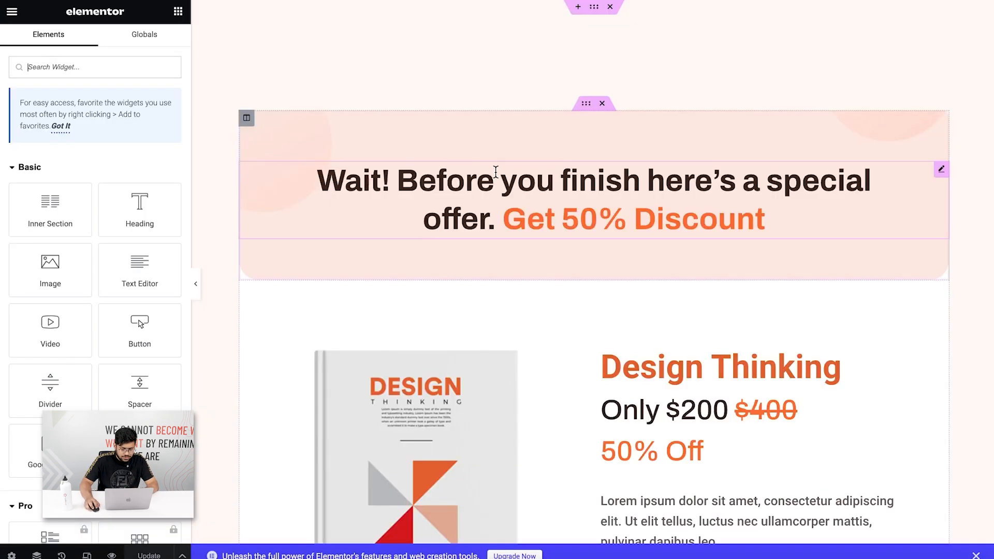
scroll(506, 173, down, 3)
click(557, 82)
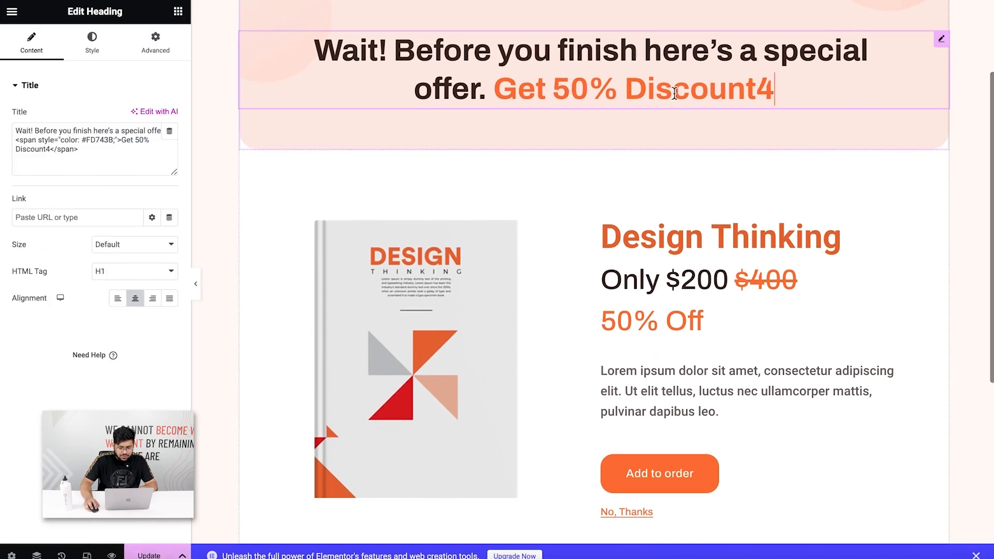
key(Delete)
text(40% Discount on another amazing book)
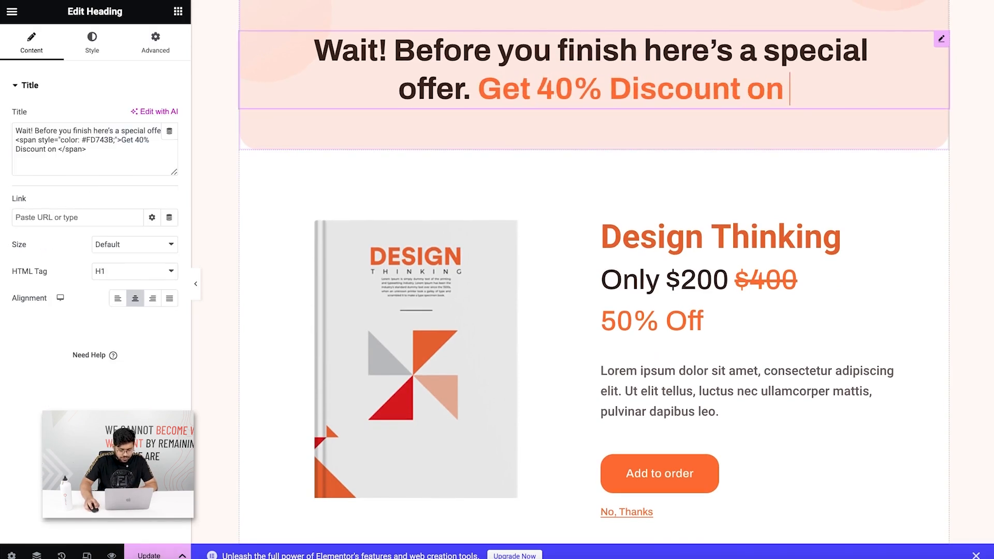
click(425, 94)
key(Return)
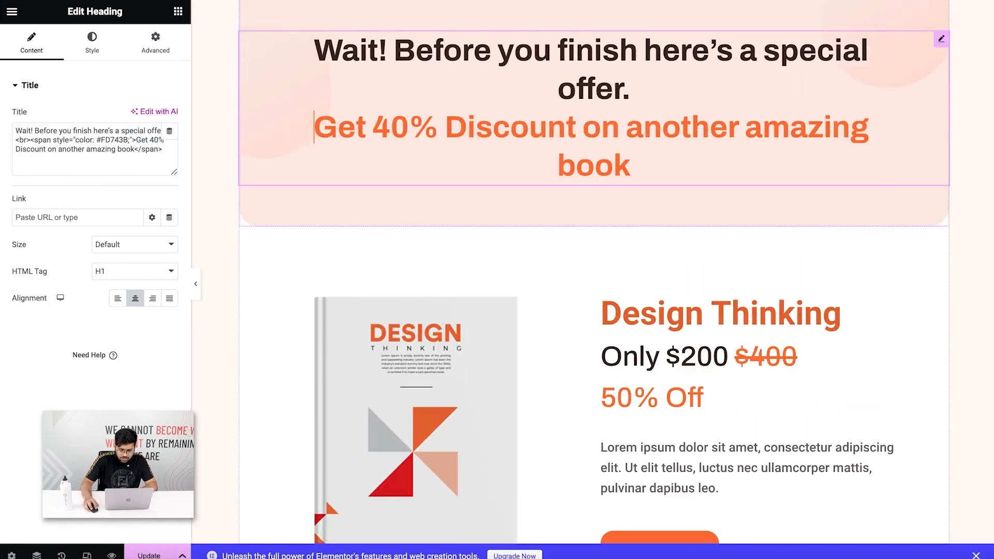
Replace the "Design Thinking" product heading with "31 Days To Start Your Online Business".
scroll(640, 322, down, 3)
click(849, 157)
drag(850, 157, 601, 153)
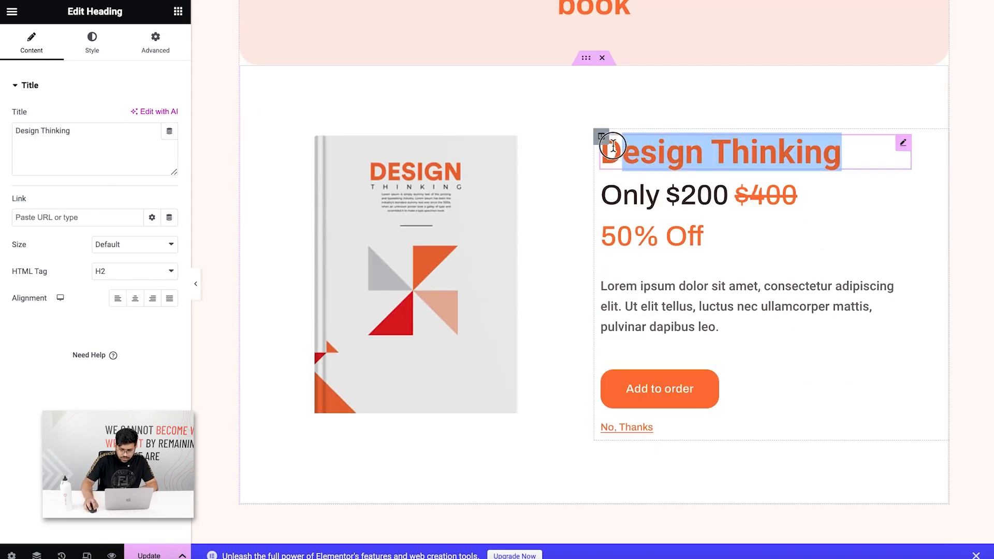
text(31 Days To Start Your On)
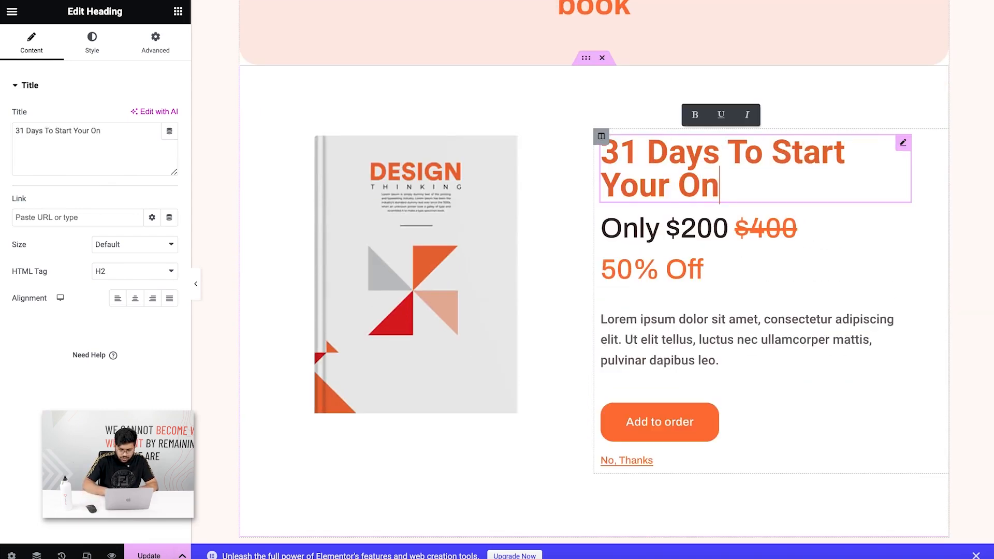
text(line Business)
Replace the Design Thinking cover image with the 31 Days to Start an Online Business book cover from the media library.
click(416, 274)
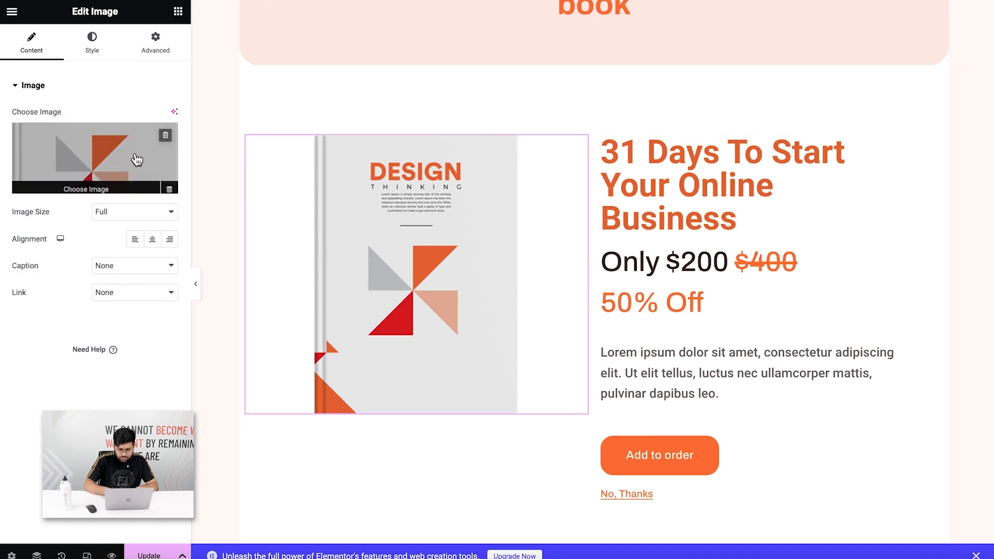
click(146, 162)
click(196, 164)
click(948, 531)
Change the discount line to "40% Off" and the price line to "Only $12" with $20 struck through.
scroll(746, 403, down, 2)
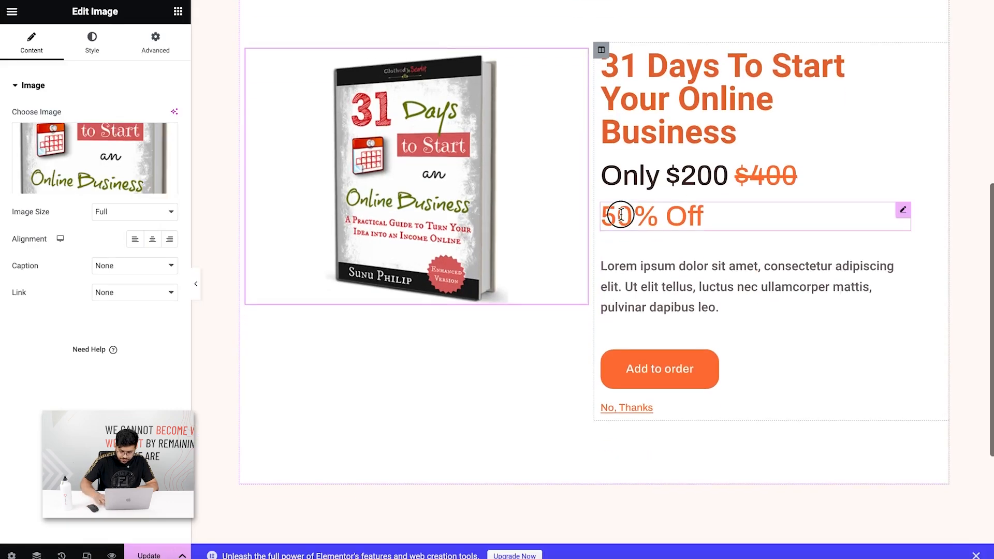
double_click(622, 214)
key(BackSpace)
text(4)
click(697, 175)
double_click(693, 176)
text(12)
text(20)
key(Delete)
key(Delete)
key(Delete)
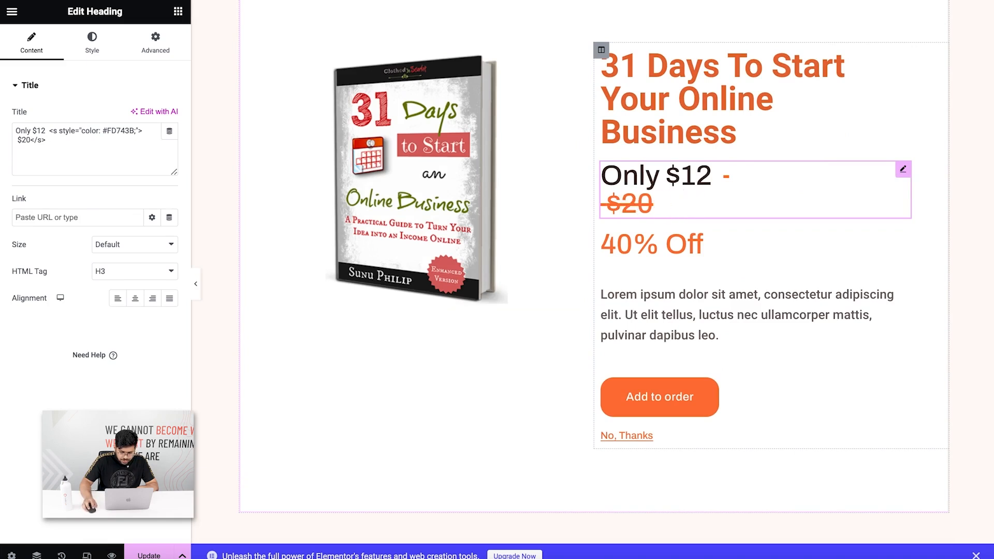
click(965, 271)
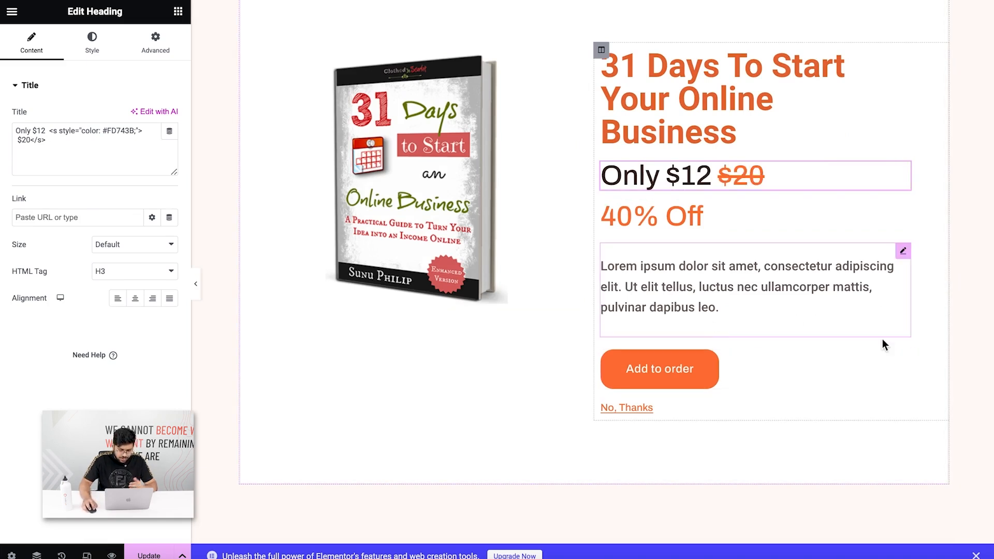
Review the edited upsell page from the headline to the offer buttons and update the page.
scroll(735, 385, up, 2)
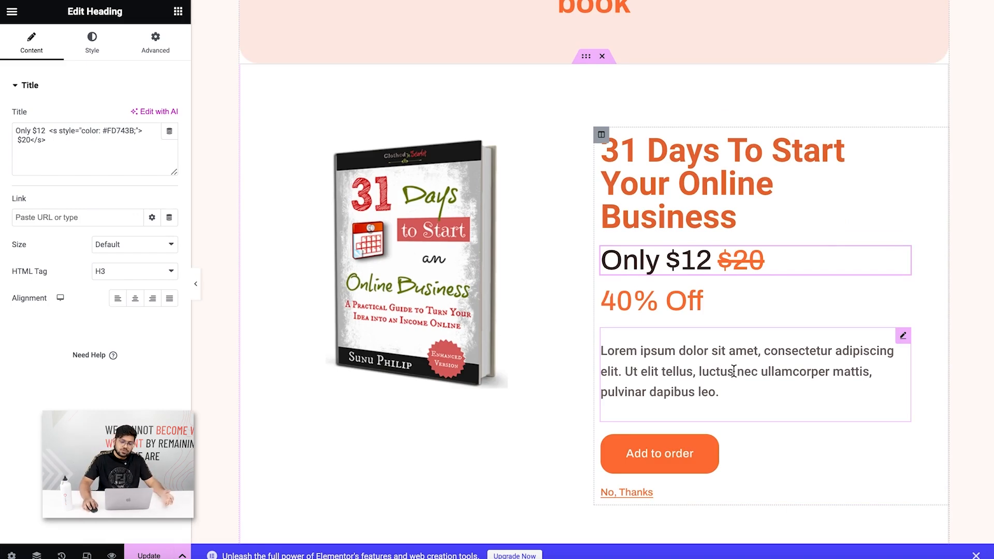
scroll(734, 371, up, 6)
scroll(733, 373, down, 12)
scroll(725, 362, up, 2)
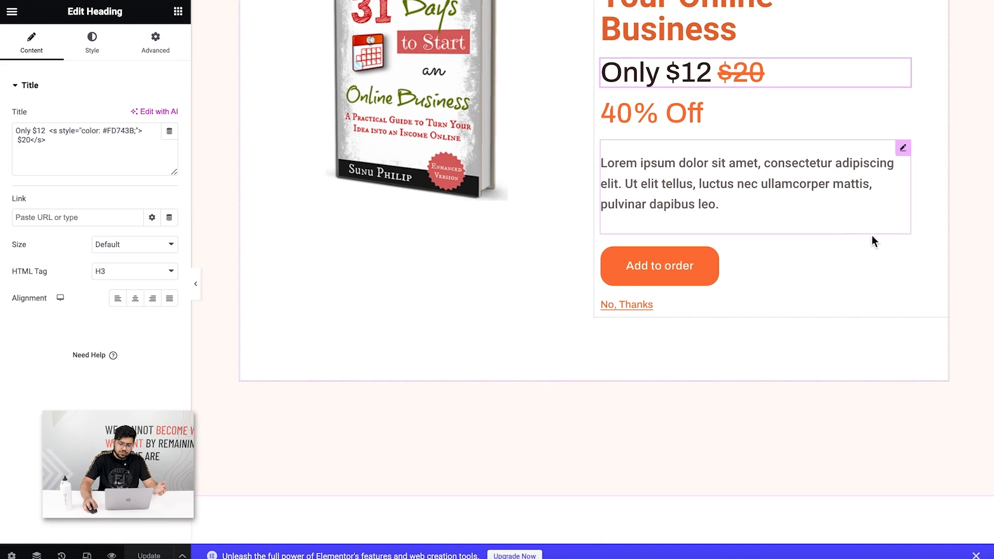
Open the Add to order button's settings and try placing a WPFunnels Offer Button widget beneath it.
click(902, 255)
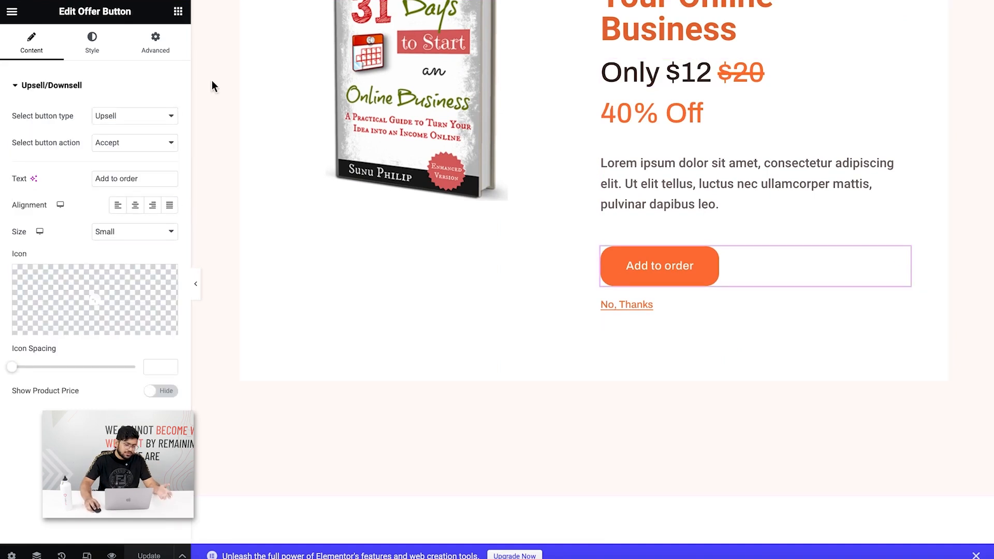
click(177, 11)
scroll(95, 222, down, 4)
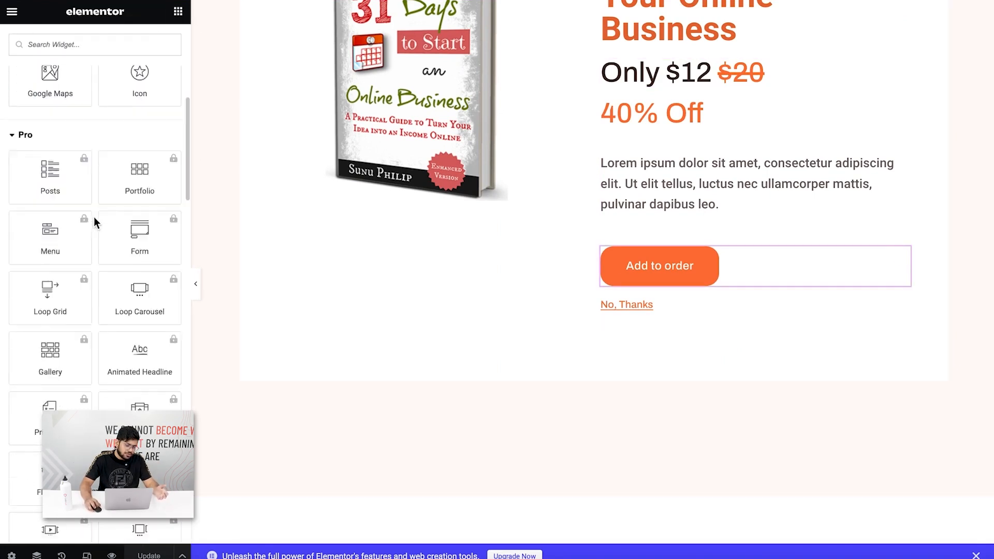
scroll(98, 220, down, 10)
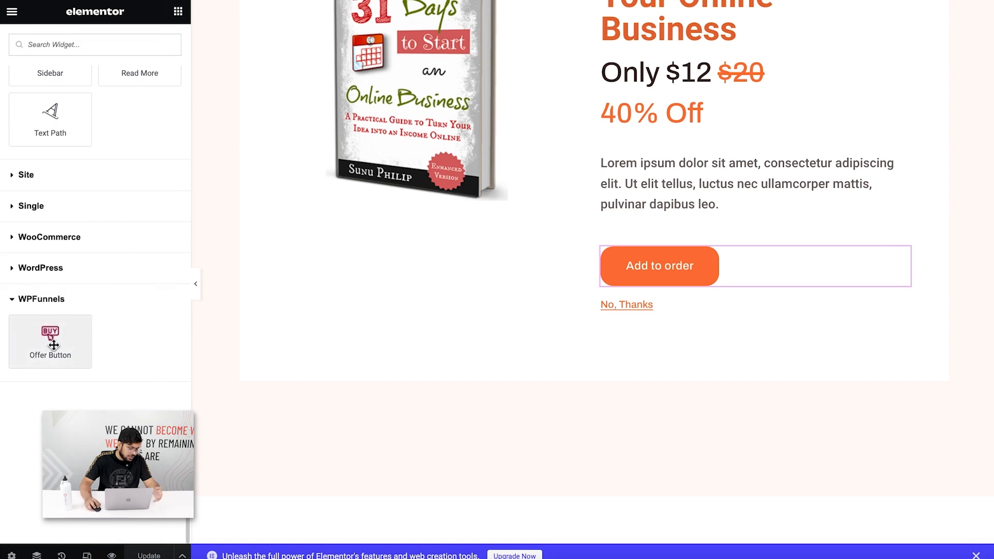
drag(46, 345, 669, 316)
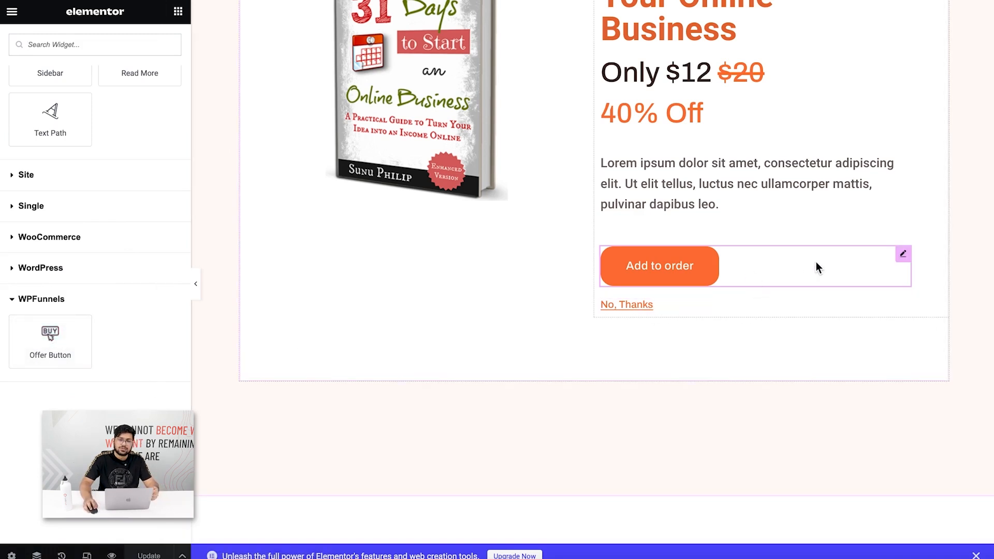
Examine the button type and action of the Add to order and No, Thanks buttons, then return to the funnel canvas.
click(903, 255)
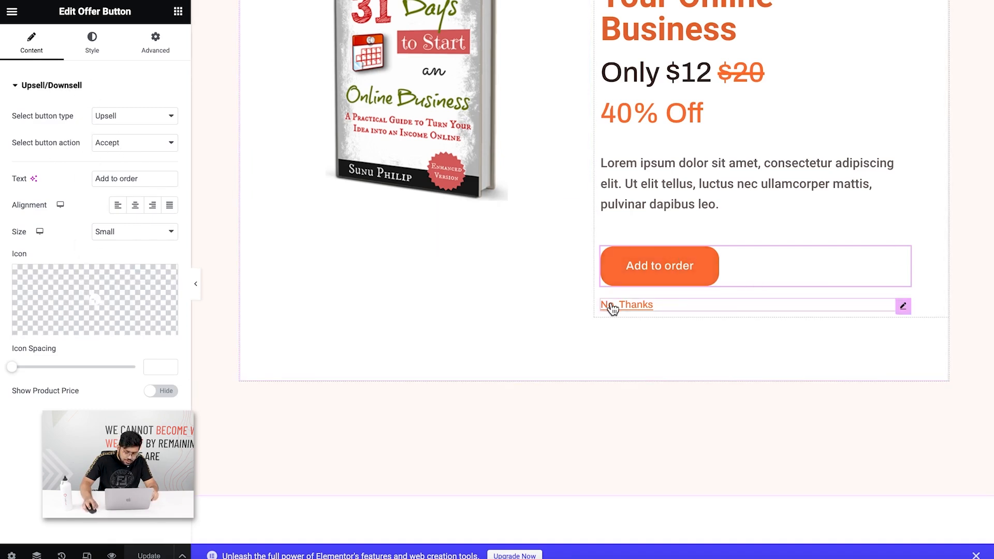
click(903, 306)
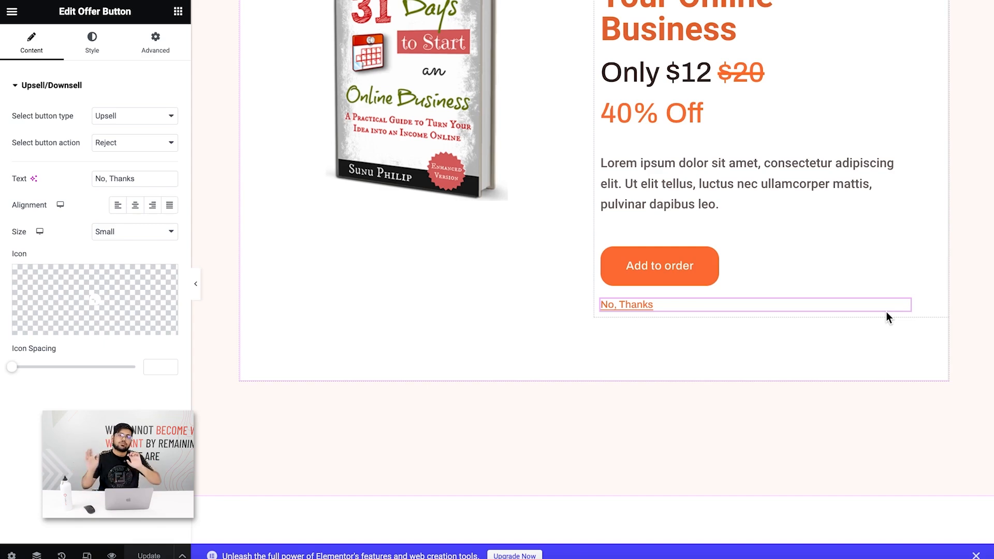
scroll(875, 318, up, 8)
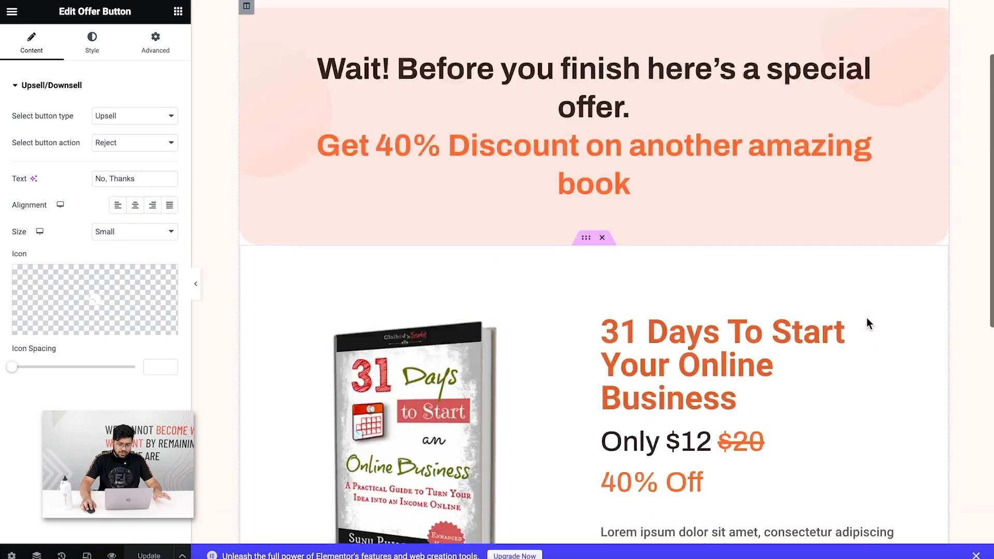
scroll(677, 222, down, 10)
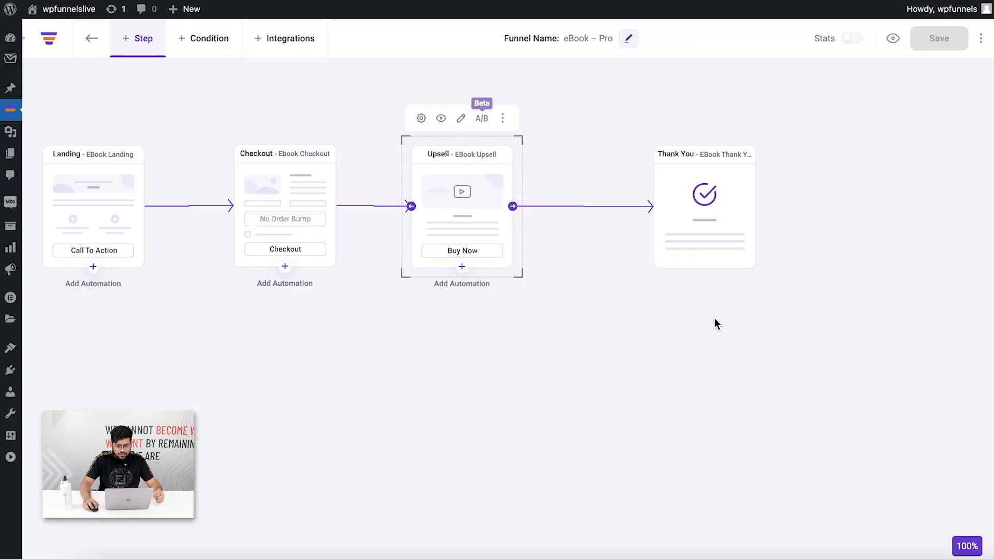
mouse_move(706, 166)
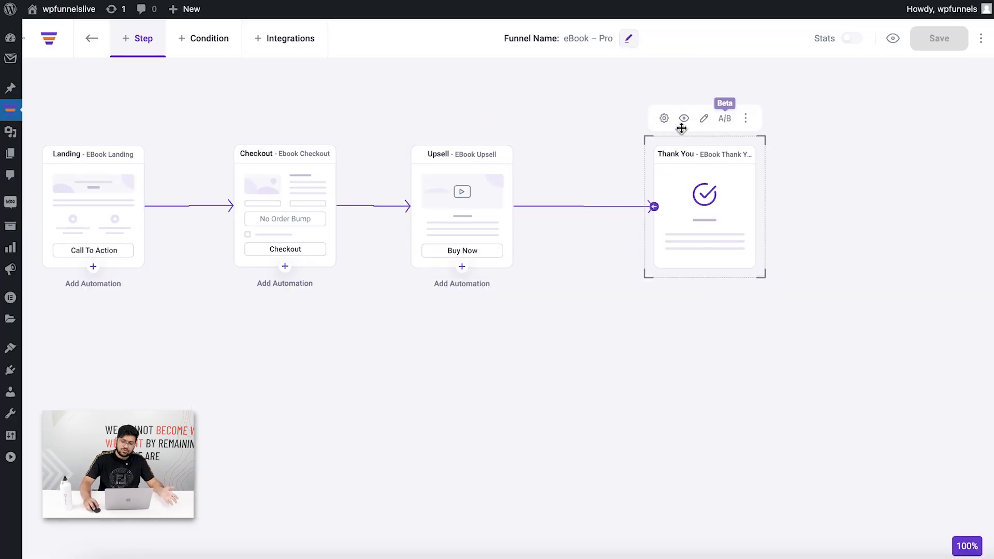
Open the thank-you page in the page editor, review its layout and the order details widget, and return to the funnel canvas.
click(705, 122)
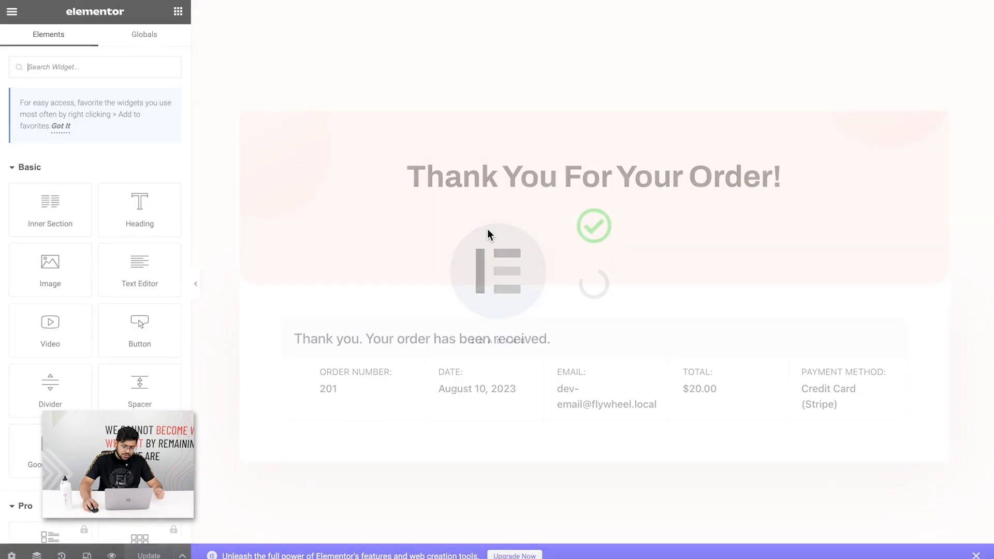
scroll(752, 231, down, 4)
scroll(782, 280, up, 3)
scroll(627, 353, up, 1)
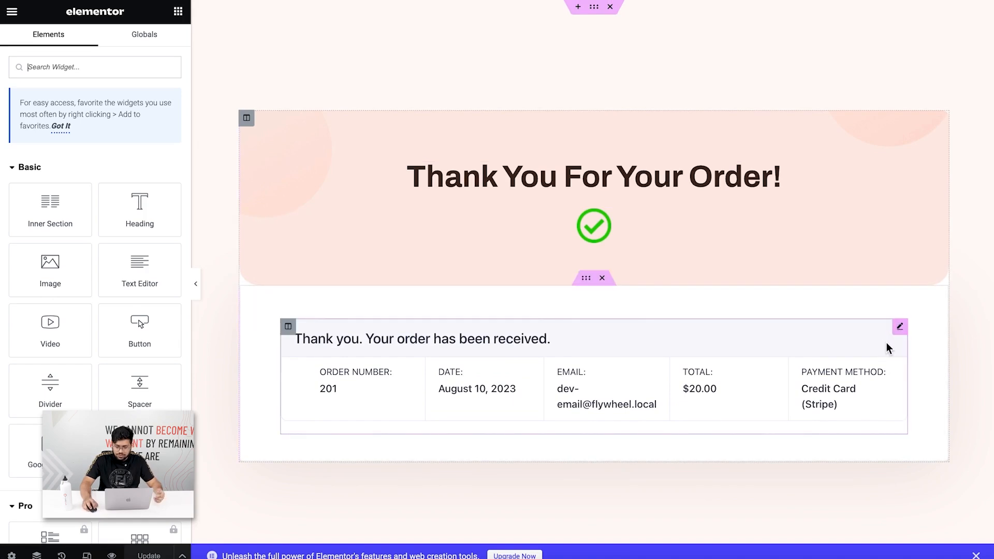
click(900, 326)
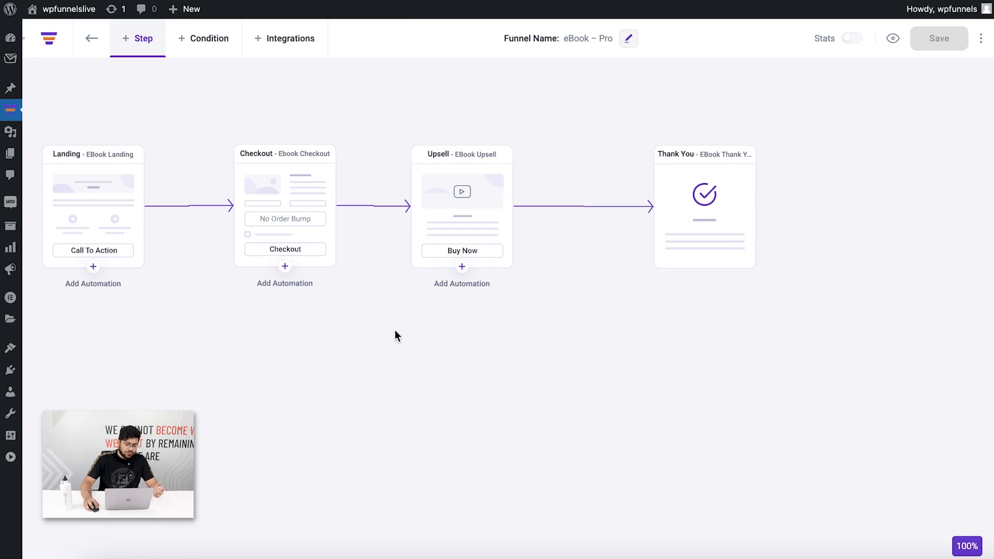
drag(394, 330, 439, 335)
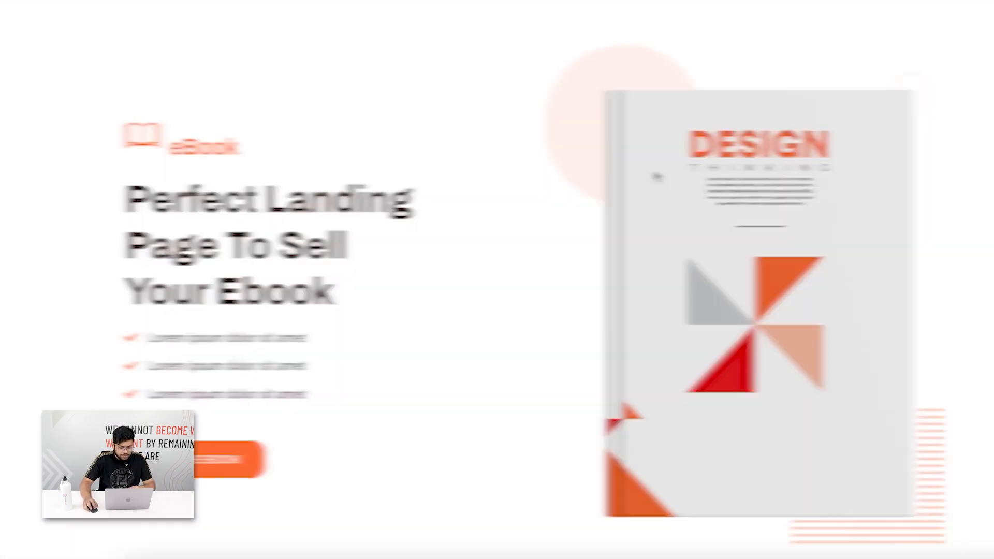
Preview the landing page and examine it from the eBook headline down to the Get Free Chapter Now opt-in form.
scroll(617, 170, down, 5)
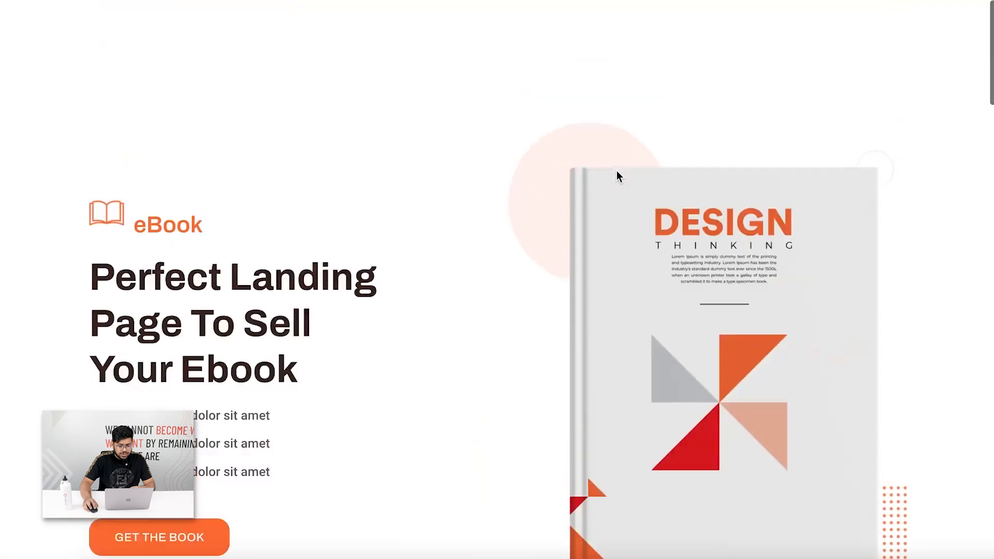
scroll(619, 176, down, 10)
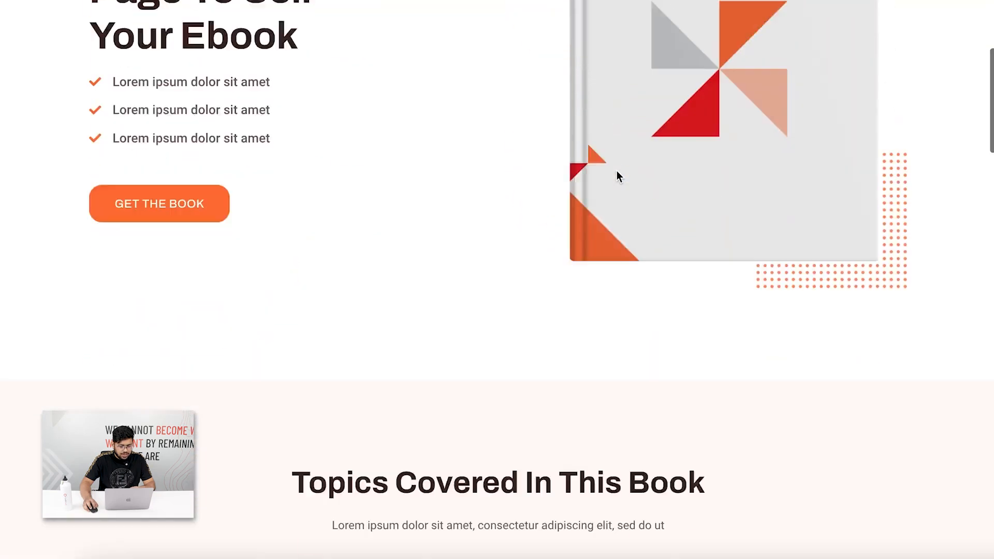
scroll(619, 176, down, 10)
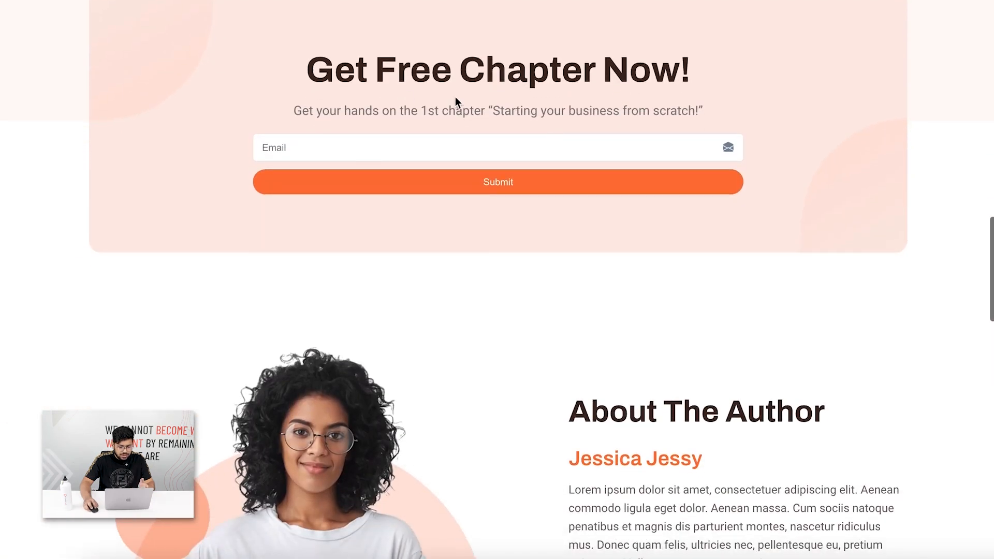
key(Return)
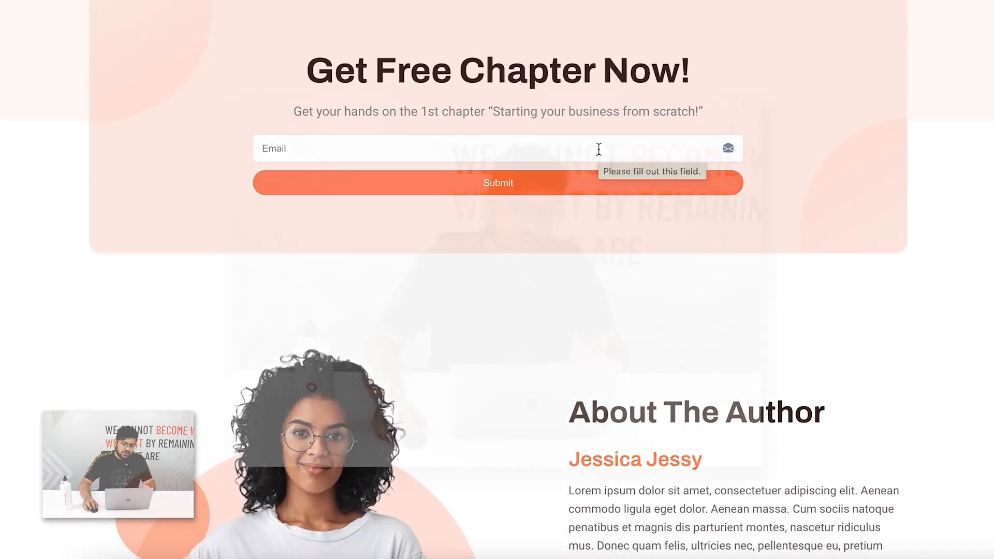